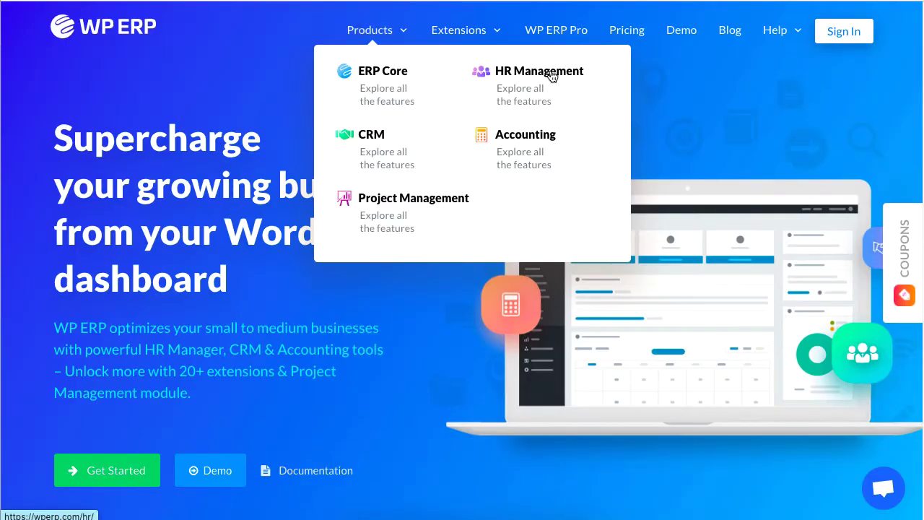
Go to the HR Management product information on wperp.com
{"action": "left_click", "coordinate": [524, 76]}
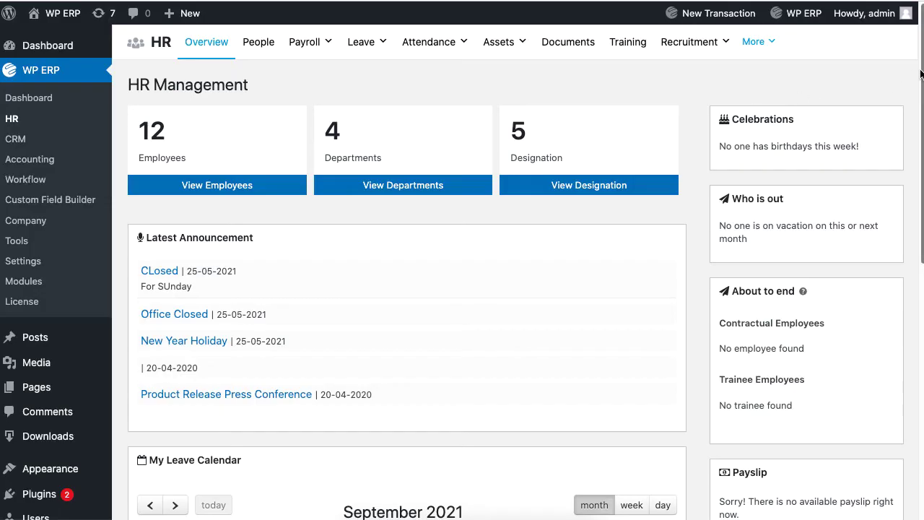
Scroll through the HR Overview page
{"action": "left_click_drag", "start_coordinate": [921, 72], "coordinate": [819, 402]}
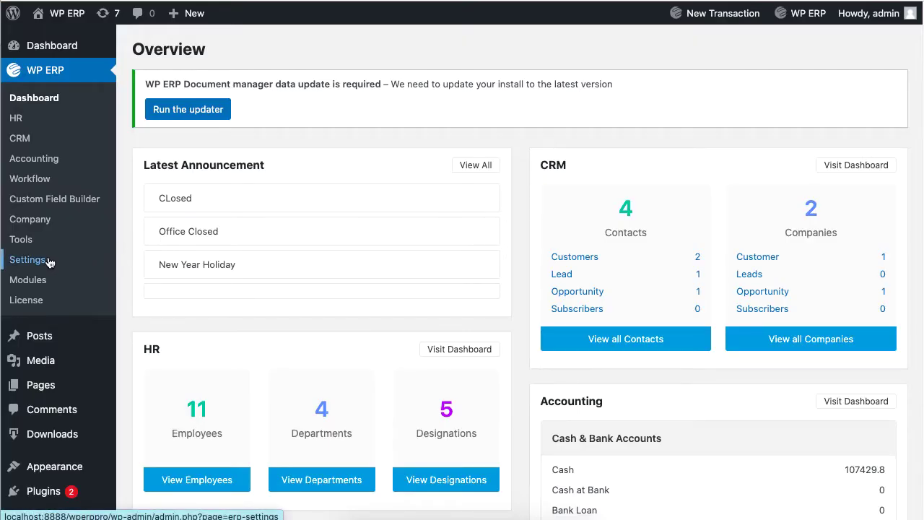
Open the Attendance section of the HR settings to review grace time and self attendance
{"action": "left_click", "coordinate": [49, 262]}
{"action": "left_click", "coordinate": [227, 173]}
{"action": "left_click", "coordinate": [768, 137]}
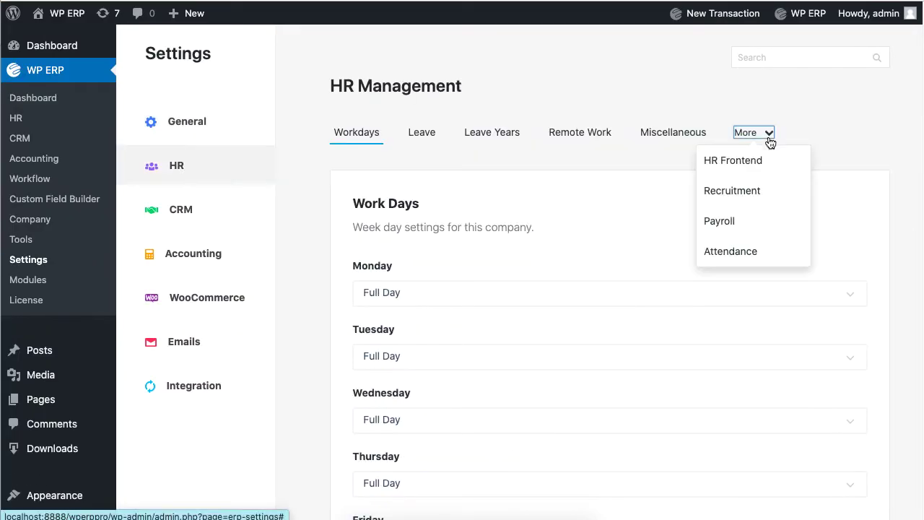
{"action": "left_click", "coordinate": [731, 252]}
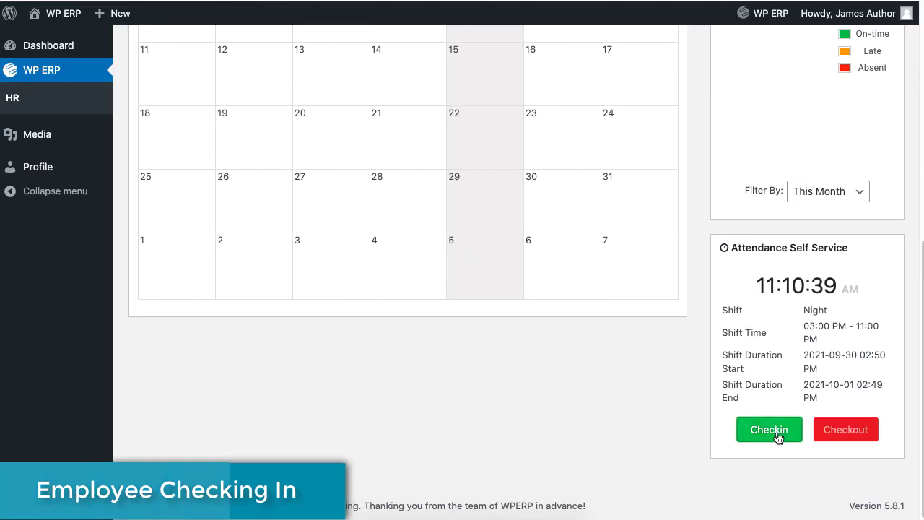
Check the employee in for the Night shift, acknowledge the success message, then check out
{"action": "left_click", "coordinate": [776, 433]}
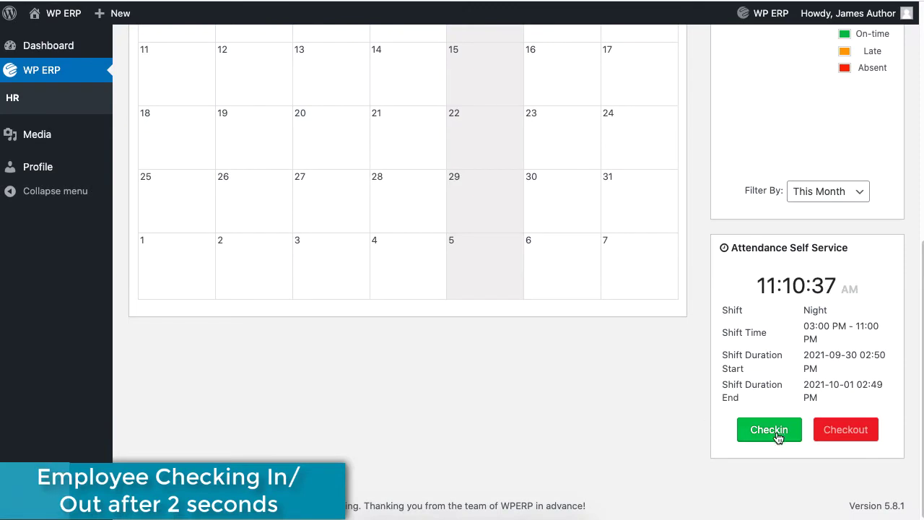
{"action": "left_click", "coordinate": [777, 437]}
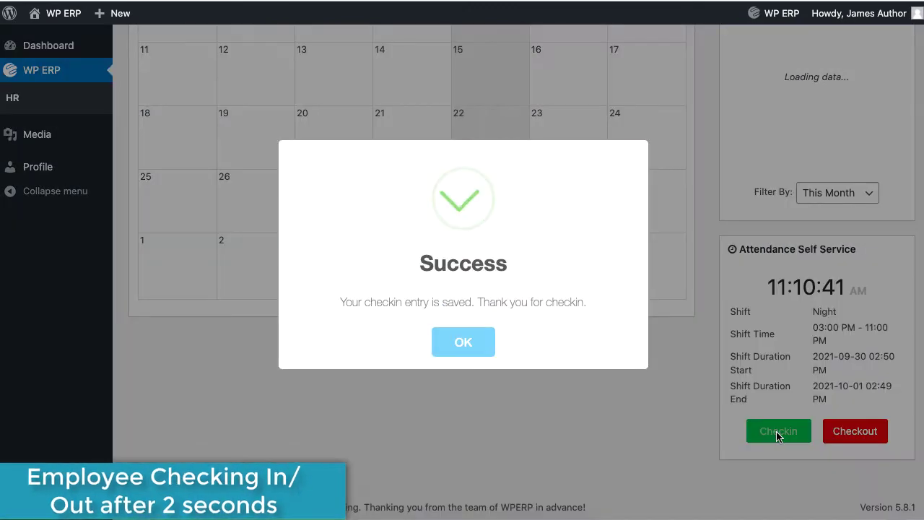
{"action": "left_click", "coordinate": [461, 348]}
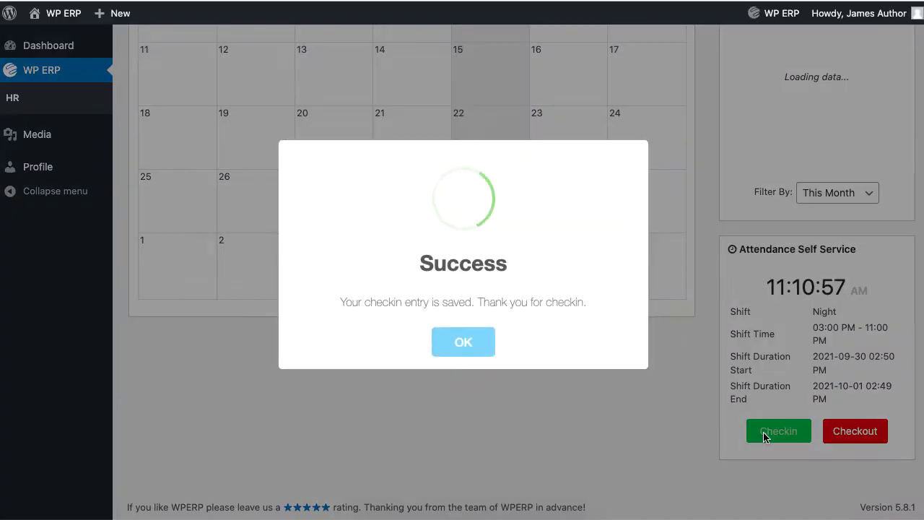
{"action": "left_click", "coordinate": [498, 356]}
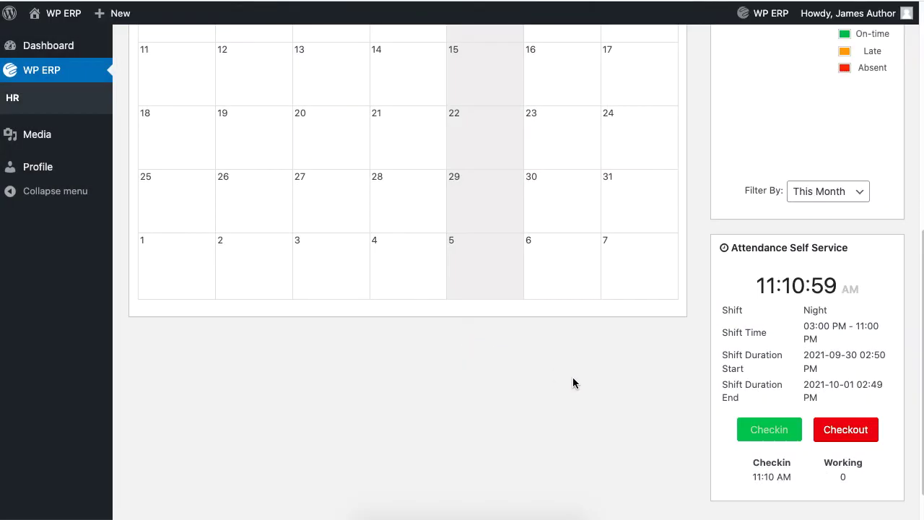
{"action": "left_click", "coordinate": [857, 434]}
Attempt an employee check-in from a non-whitelisted IP and highlight the refusal warning
{"action": "key", "text": "Return"}
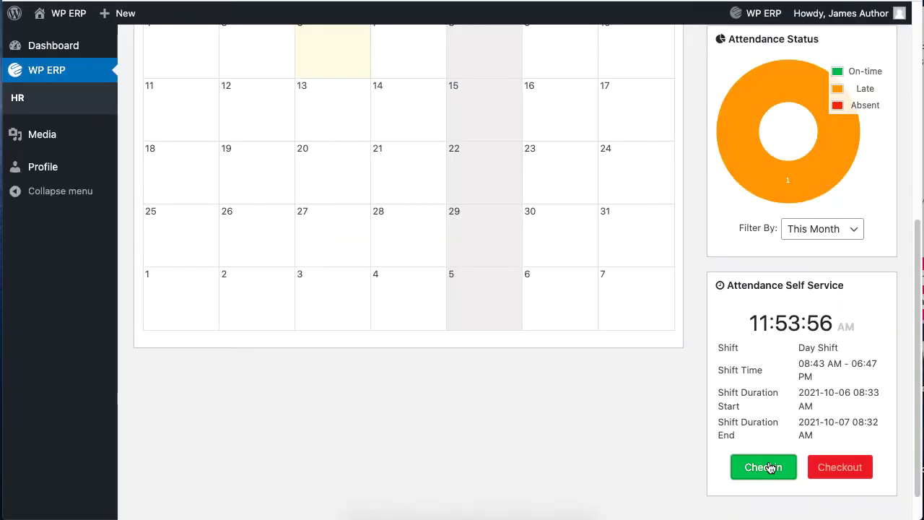
{"action": "left_click", "coordinate": [760, 464]}
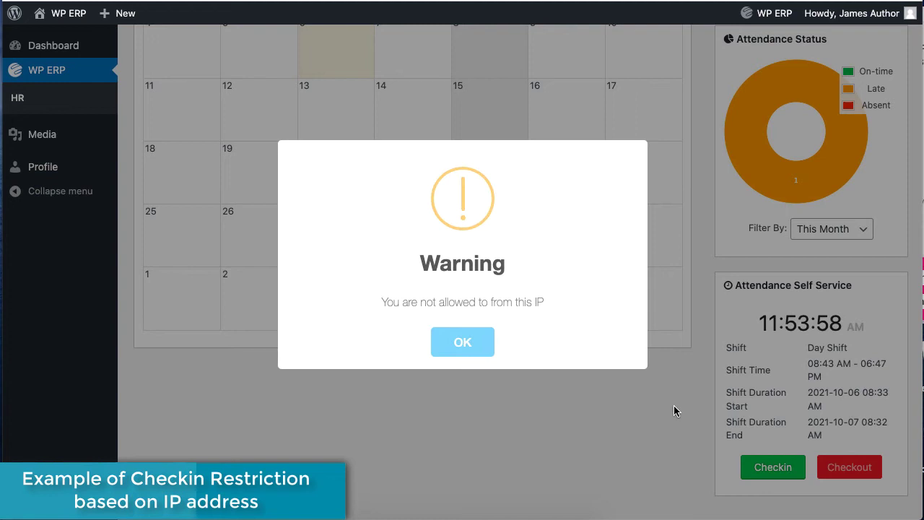
{"action": "left_click_drag", "start_coordinate": [417, 298], "coordinate": [540, 305]}
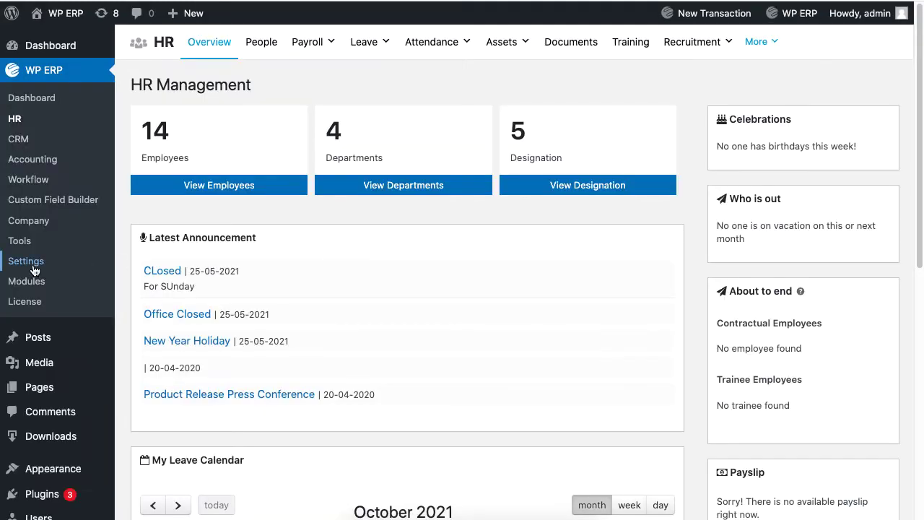
Open the Attendance Reminder template under Settings > Emails > Notifications & Templates for configuration
{"action": "left_click", "coordinate": [35, 269]}
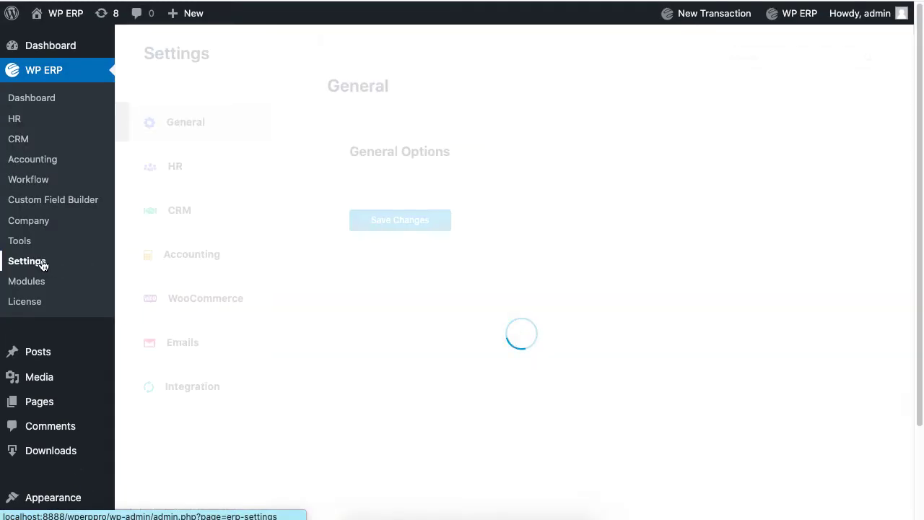
{"action": "left_click", "coordinate": [188, 344]}
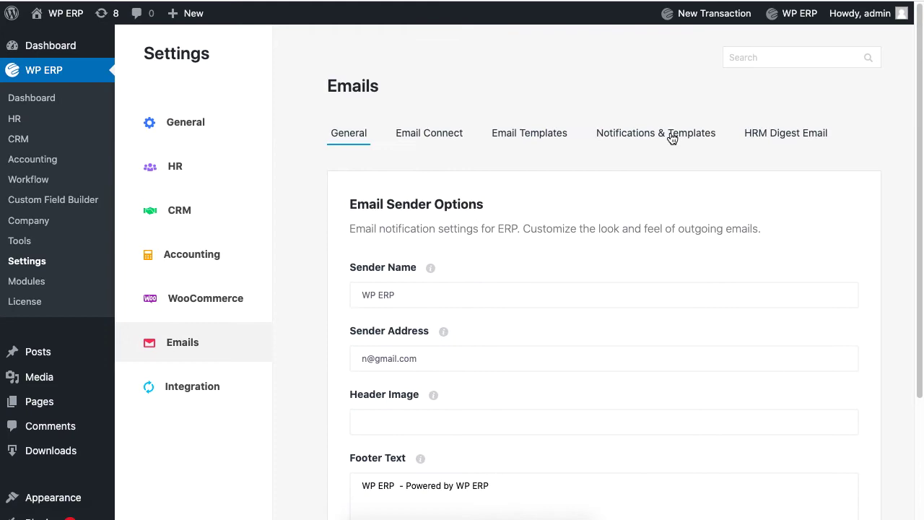
{"action": "left_click", "coordinate": [665, 133]}
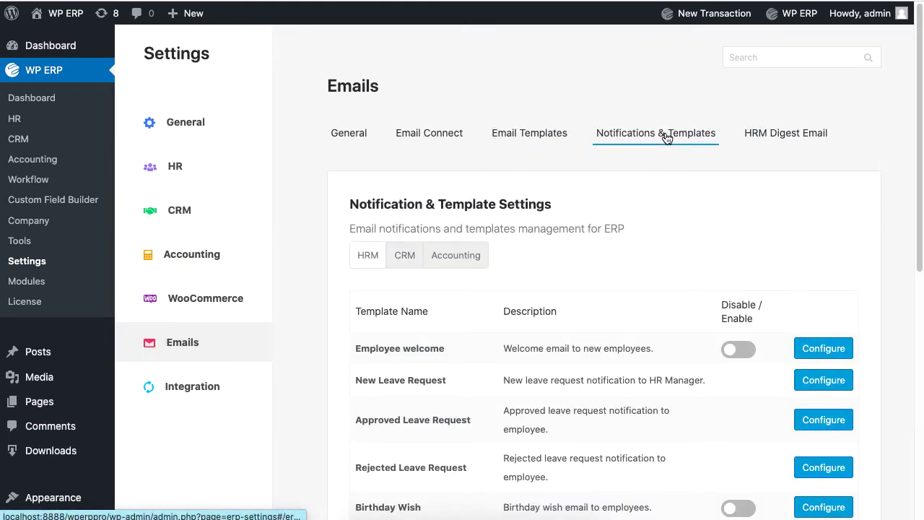
{"action": "scroll", "coordinate": [823, 304], "scroll_direction": "down", "scroll_amount": 10}
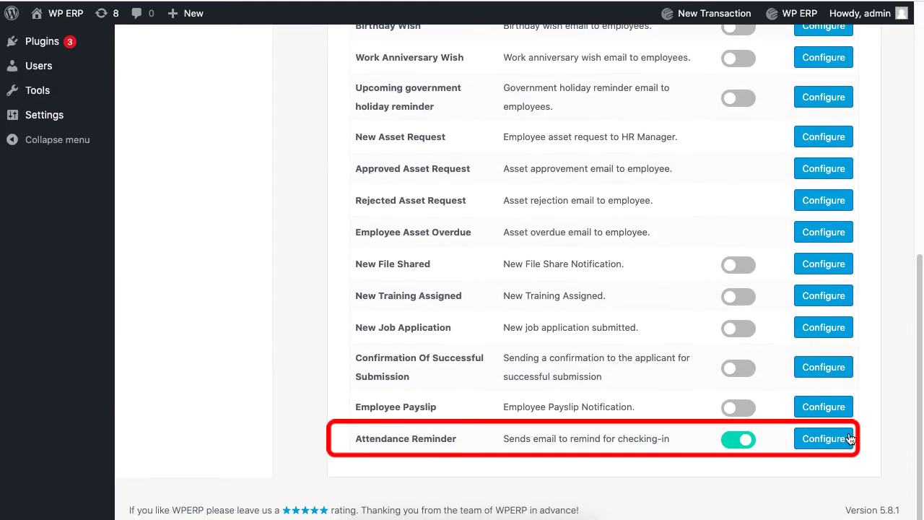
{"action": "left_click", "coordinate": [823, 442]}
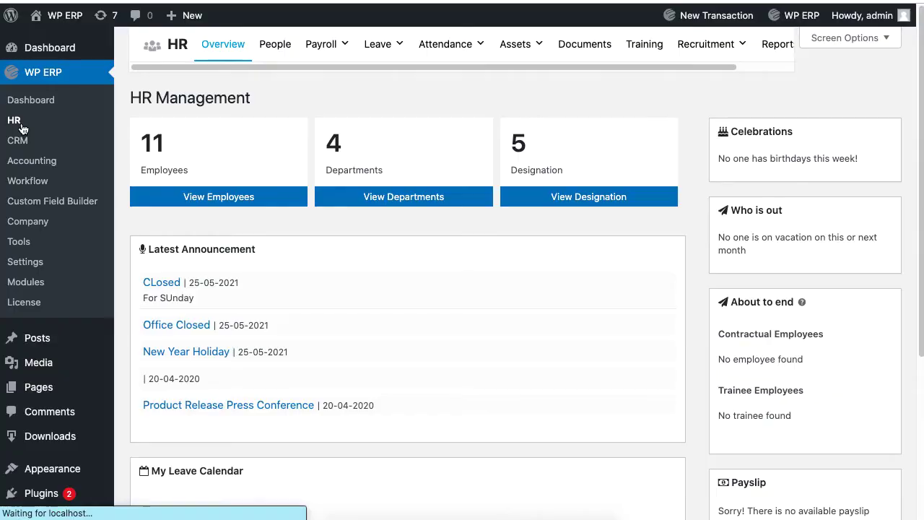
Navigate from the HR overview to the Attendance Shifts list
{"action": "mouse_move", "coordinate": [470, 50]}
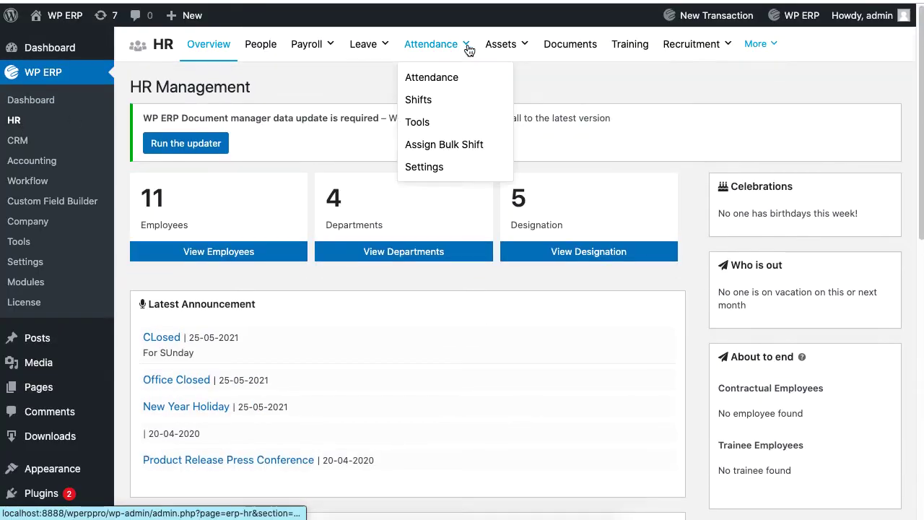
{"action": "left_click", "coordinate": [426, 123]}
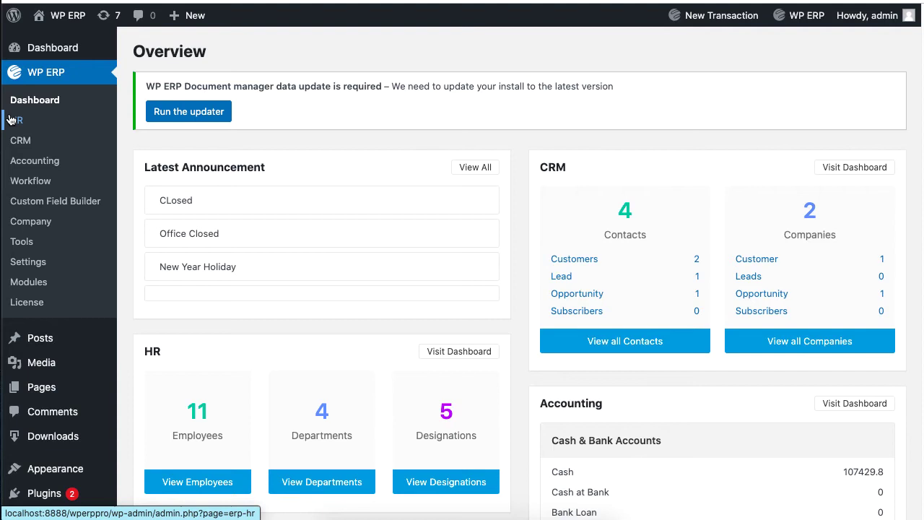
{"action": "left_click", "coordinate": [78, 122]}
{"action": "mouse_move", "coordinate": [462, 48]}
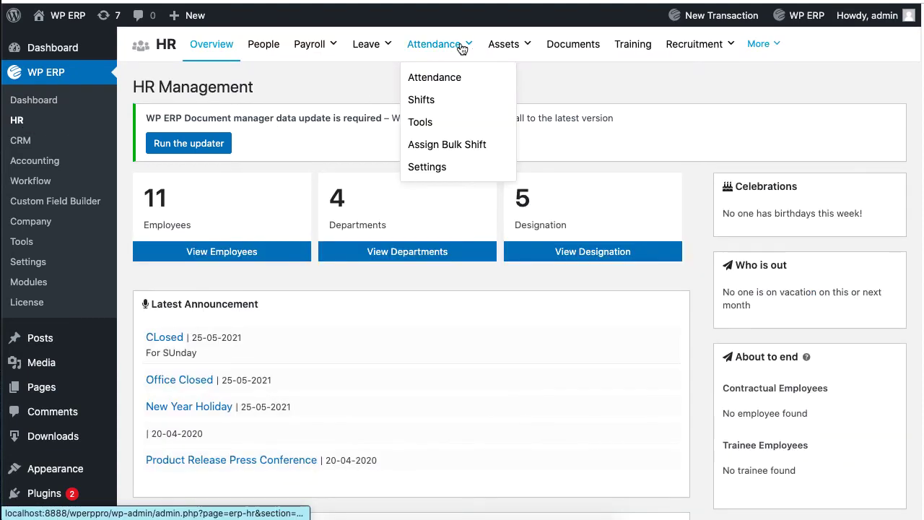
{"action": "left_click", "coordinate": [460, 106]}
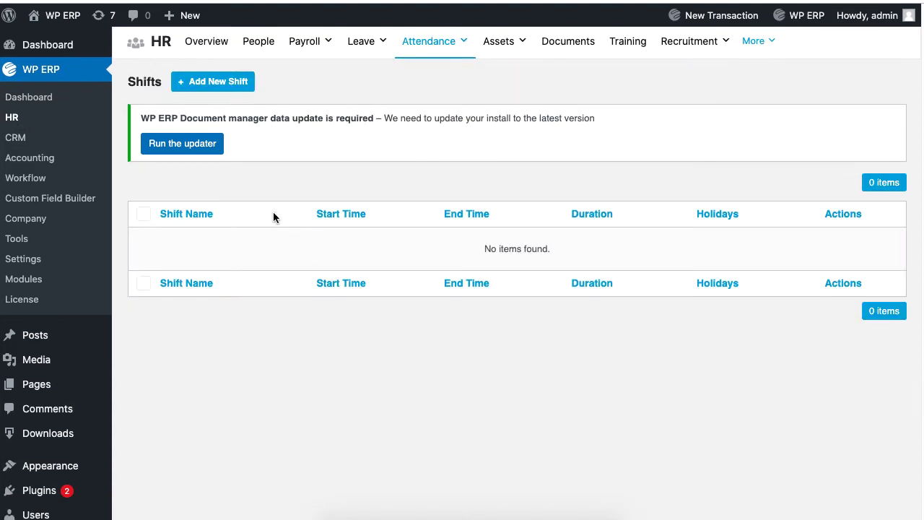
Add 'Day Shift' running 08:43 AM–06:47 PM with Friday as holiday and save it
{"action": "left_click", "coordinate": [240, 85]}
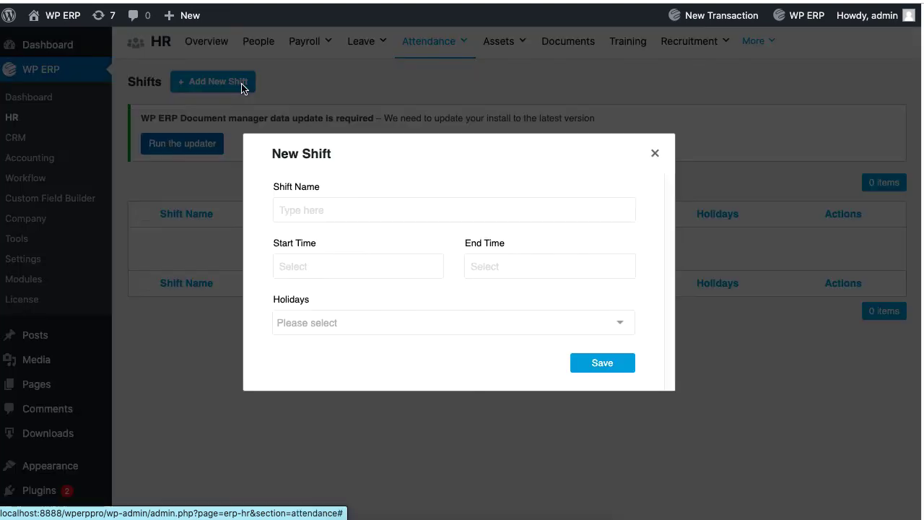
{"action": "type", "text": "Day Shift"}
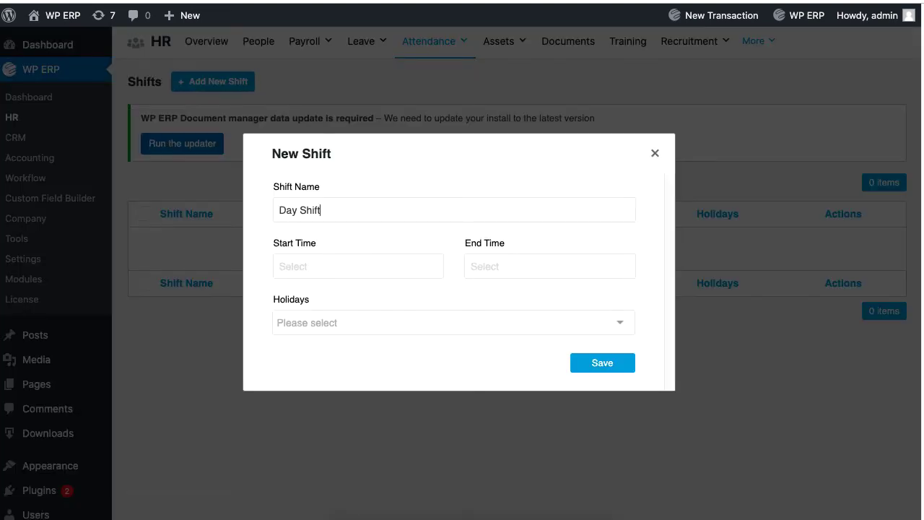
{"action": "left_click", "coordinate": [414, 266]}
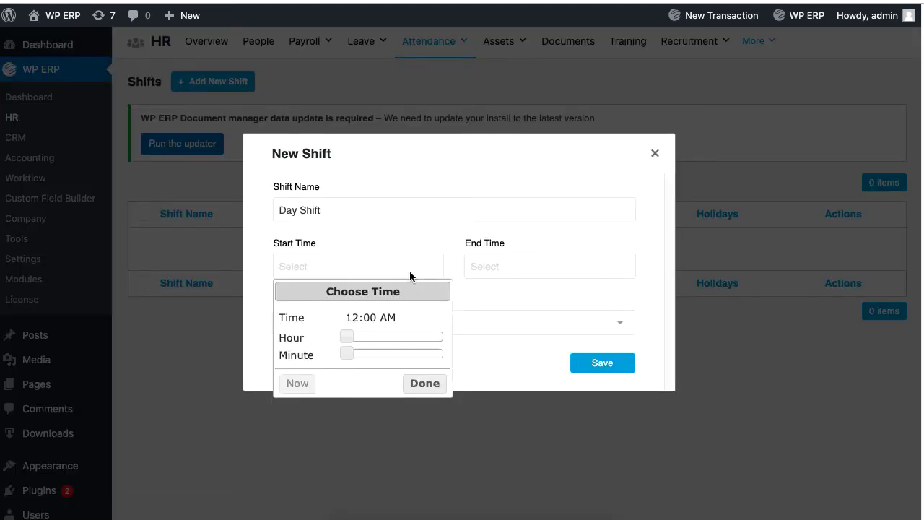
{"action": "left_click", "coordinate": [358, 353]}
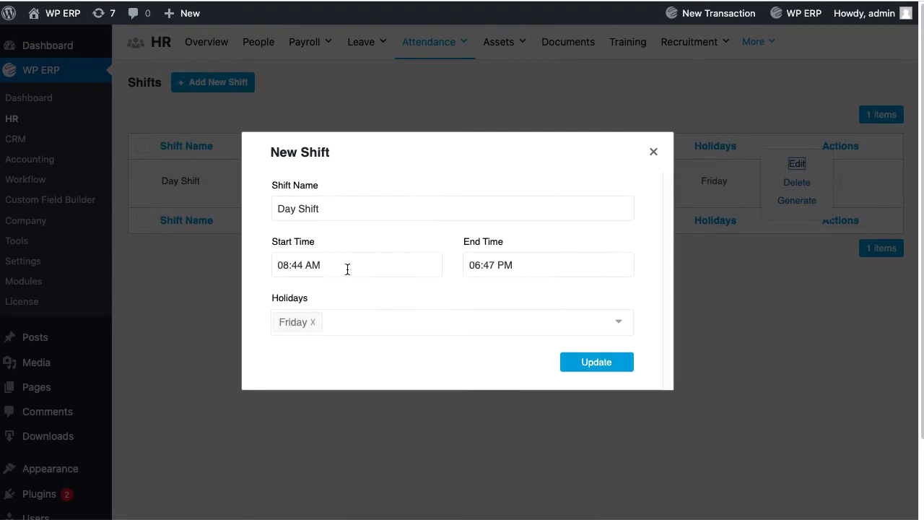
{"action": "left_click", "coordinate": [346, 267]}
{"action": "left_click", "coordinate": [456, 324]}
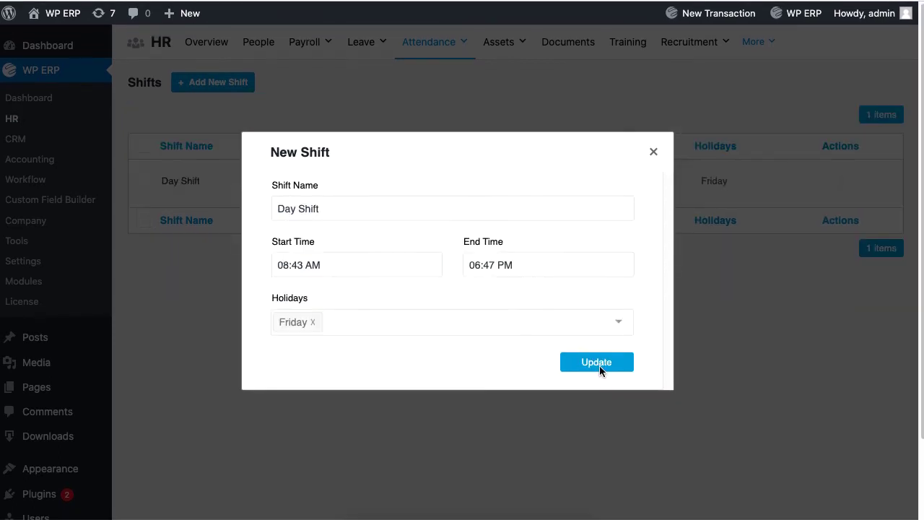
{"action": "left_click", "coordinate": [599, 365]}
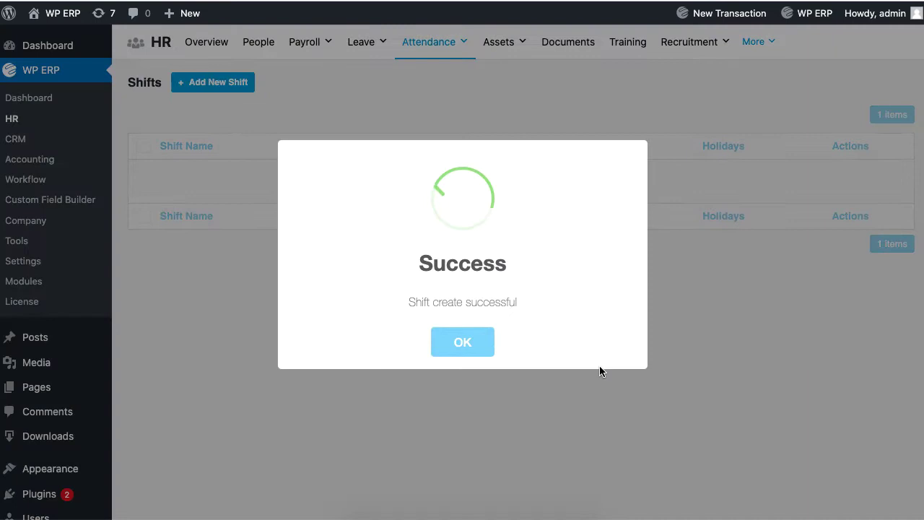
{"action": "left_click", "coordinate": [484, 353]}
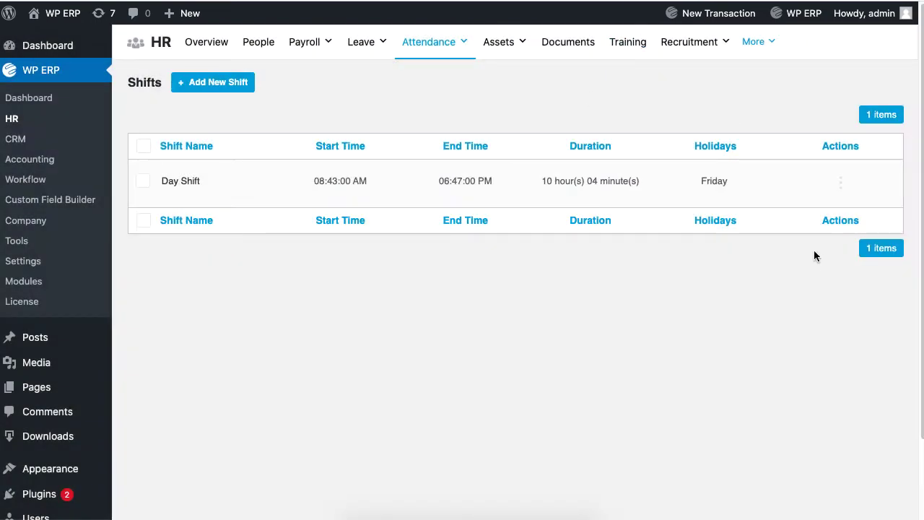
Start generating the Day Shift and set both start and end dates to 30/09/2021
{"action": "left_click", "coordinate": [842, 184]}
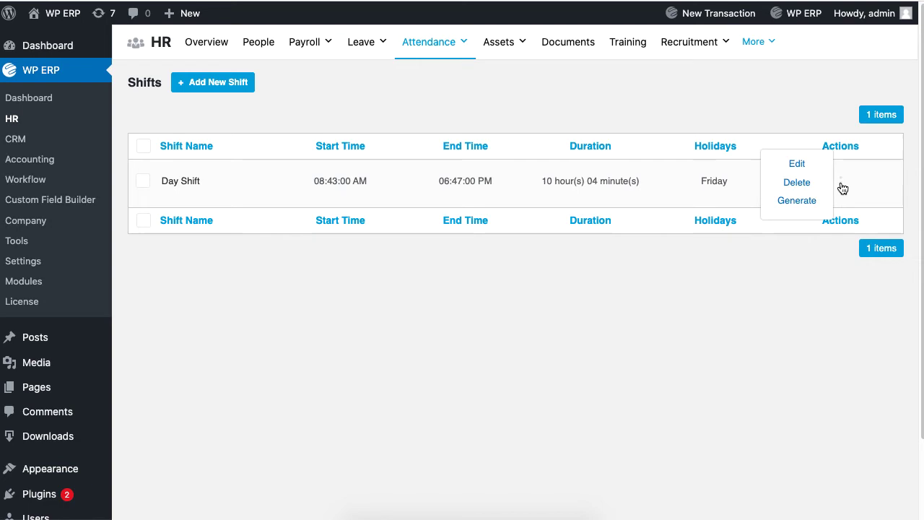
{"action": "left_click", "coordinate": [806, 202]}
{"action": "left_click", "coordinate": [492, 201]}
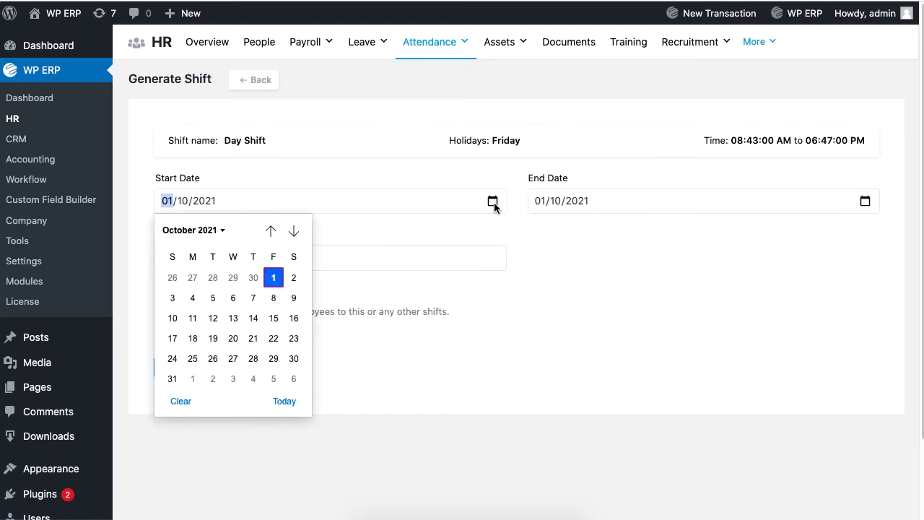
{"action": "left_click", "coordinate": [493, 202]}
{"action": "left_click", "coordinate": [493, 201]}
{"action": "left_click", "coordinate": [865, 201]}
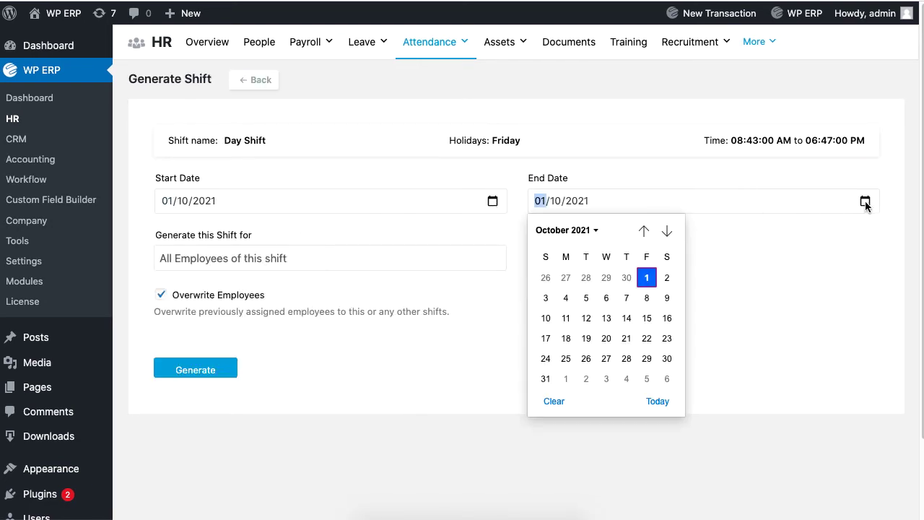
{"action": "left_click", "coordinate": [873, 251]}
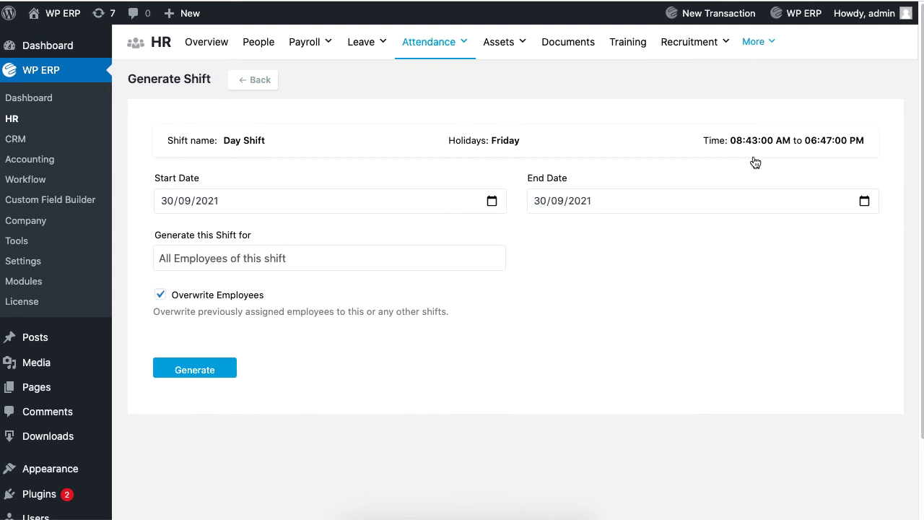
Keep Overwrite Employees ticked, then generate the shift and confirm the overwrite
{"action": "left_click", "coordinate": [452, 260]}
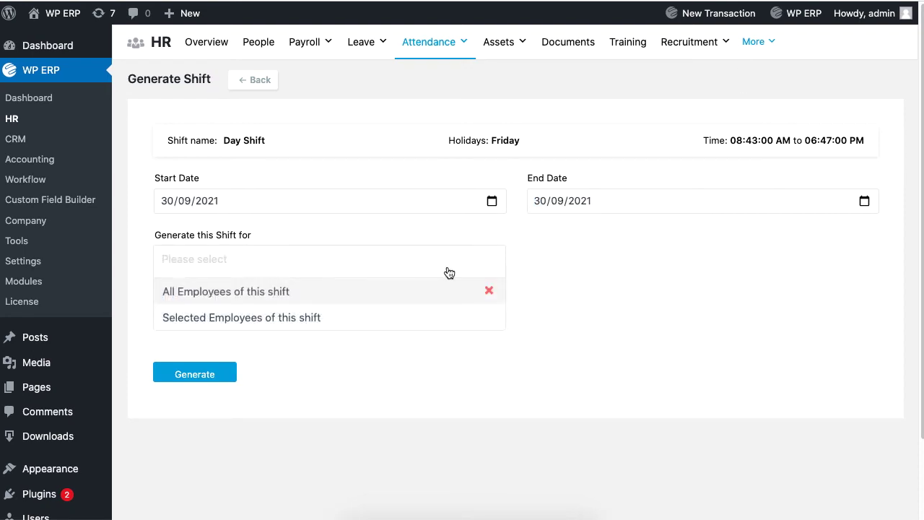
{"action": "left_click", "coordinate": [346, 318]}
{"action": "left_click", "coordinate": [606, 262]}
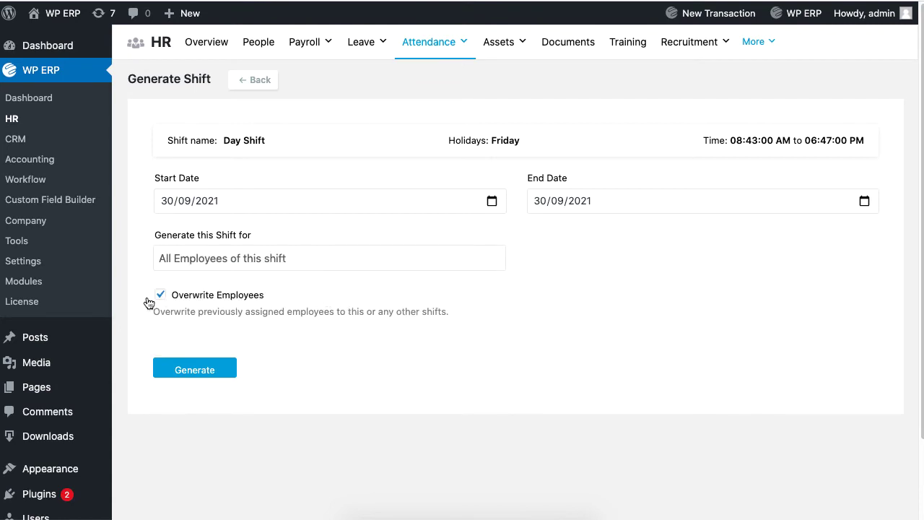
{"action": "left_click", "coordinate": [159, 295]}
{"action": "left_click", "coordinate": [159, 296]}
{"action": "left_click", "coordinate": [192, 372]}
{"action": "left_click", "coordinate": [513, 354]}
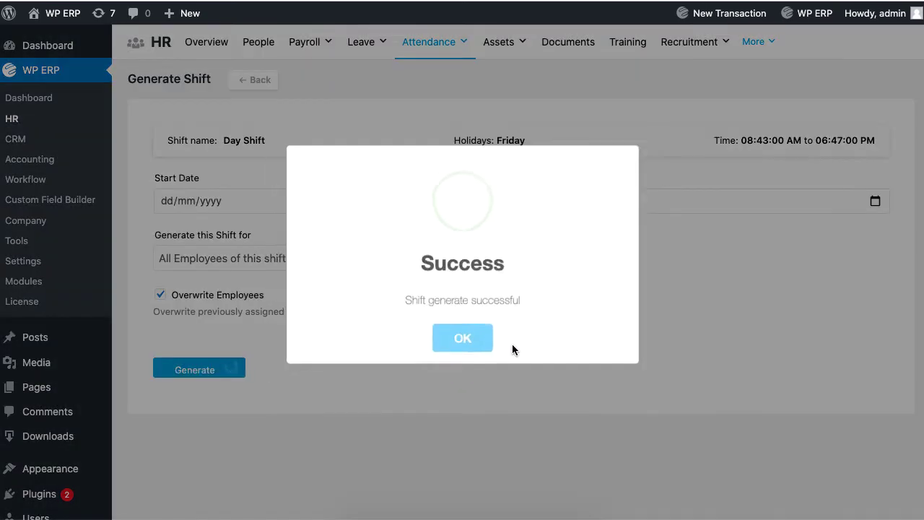
{"action": "left_click", "coordinate": [488, 343]}
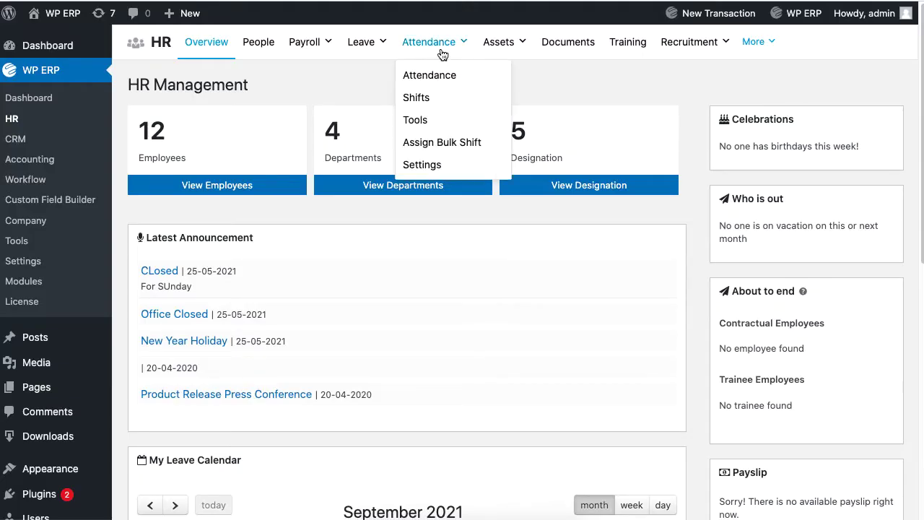
In Assign Bulk Shift, tick the first two employees, apply Day Shift and confirm
{"action": "left_click", "coordinate": [489, 146]}
{"action": "left_click", "coordinate": [144, 192]}
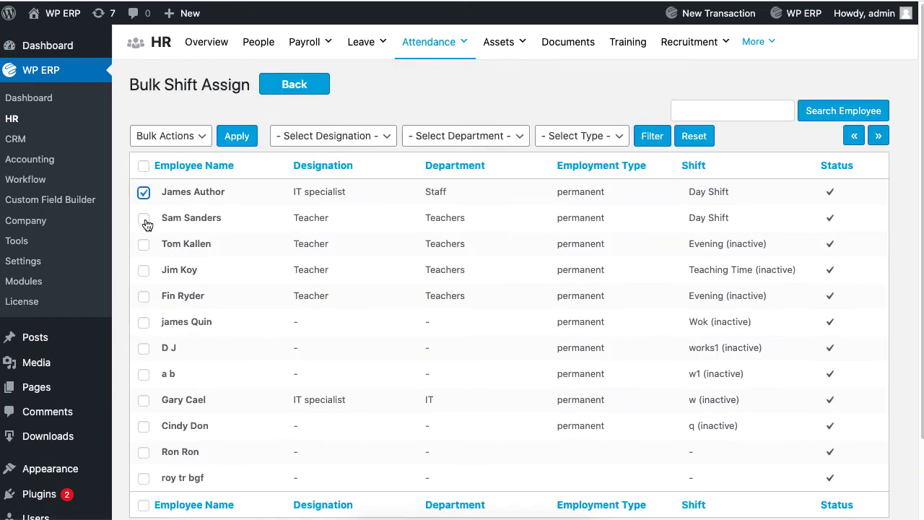
{"action": "left_click", "coordinate": [144, 218]}
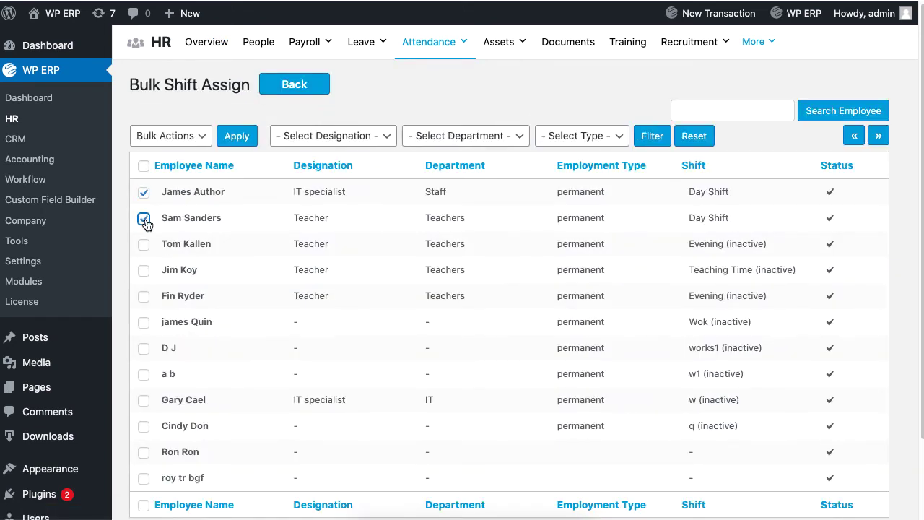
{"action": "left_click", "coordinate": [191, 142]}
{"action": "left_click", "coordinate": [188, 148]}
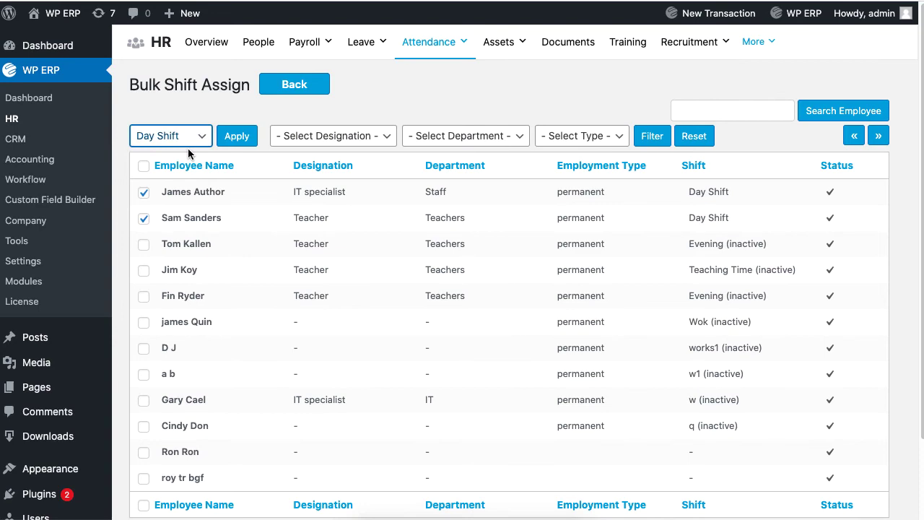
{"action": "left_click", "coordinate": [244, 144]}
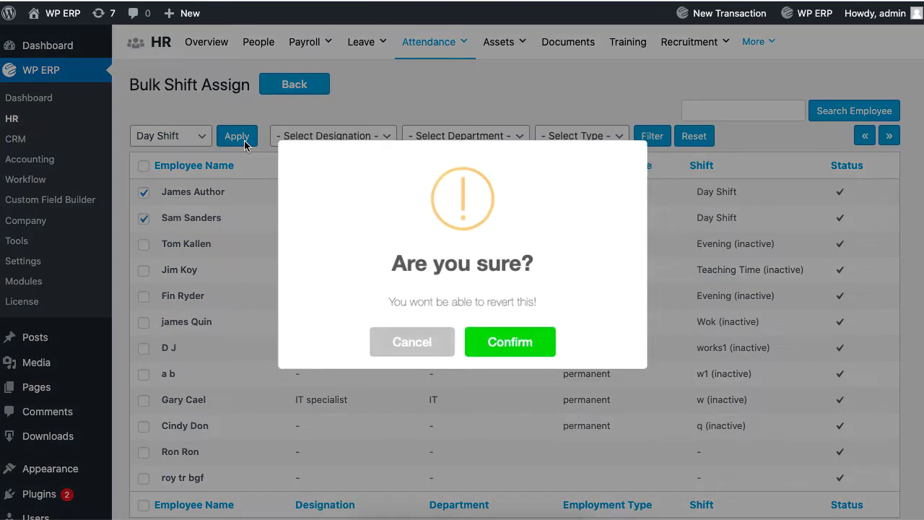
{"action": "left_click", "coordinate": [517, 352]}
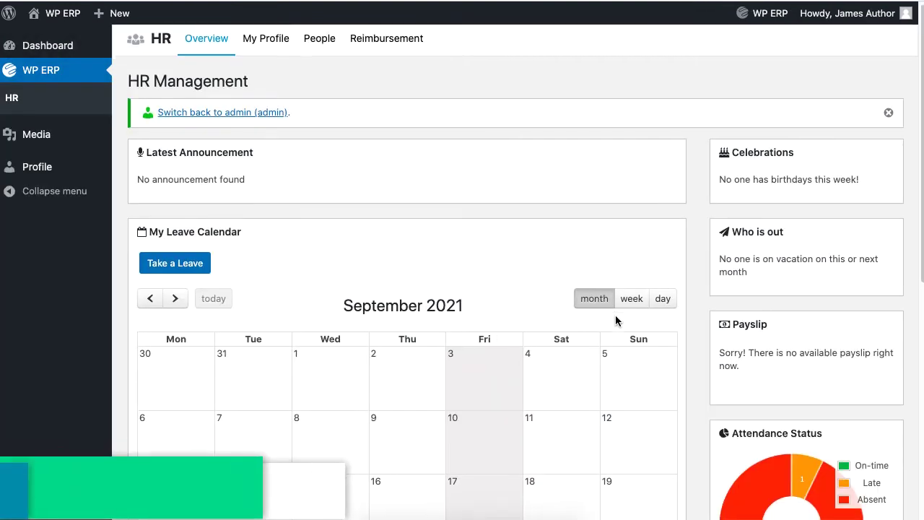
Scroll to Attendance Self Service and check the employee in for the Day Shift
{"action": "scroll", "coordinate": [616, 318], "scroll_direction": "down", "scroll_amount": 5}
{"action": "scroll", "coordinate": [615, 315], "scroll_direction": "down", "scroll_amount": 5}
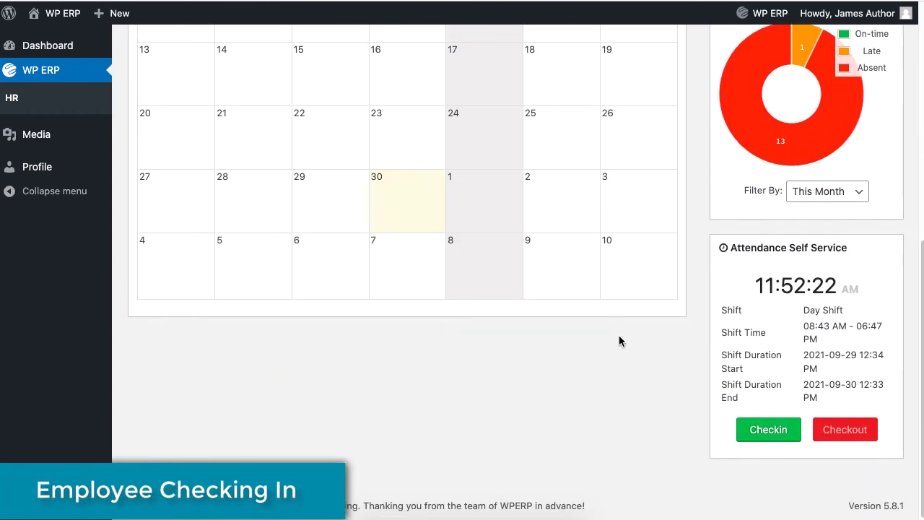
{"action": "left_click", "coordinate": [775, 435]}
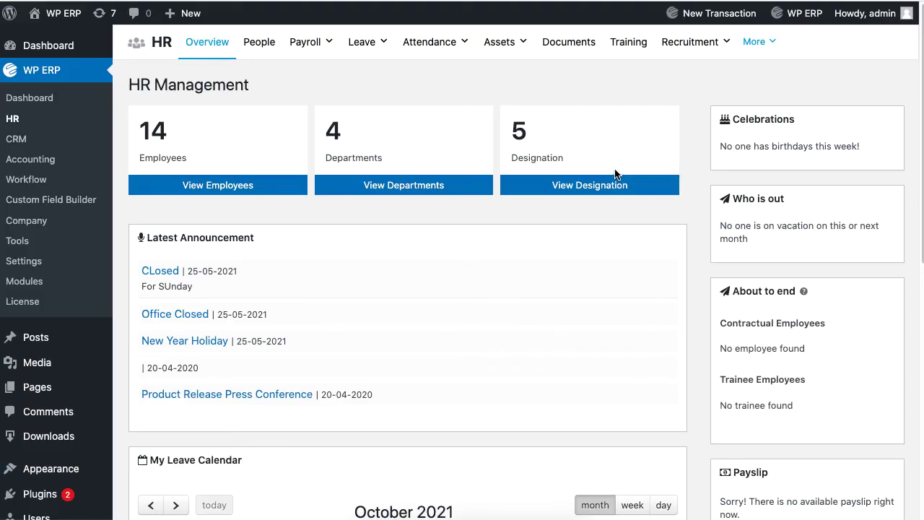
Open the daily attendance list and view the 30-09-2021 attendance record
{"action": "mouse_move", "coordinate": [434, 50]}
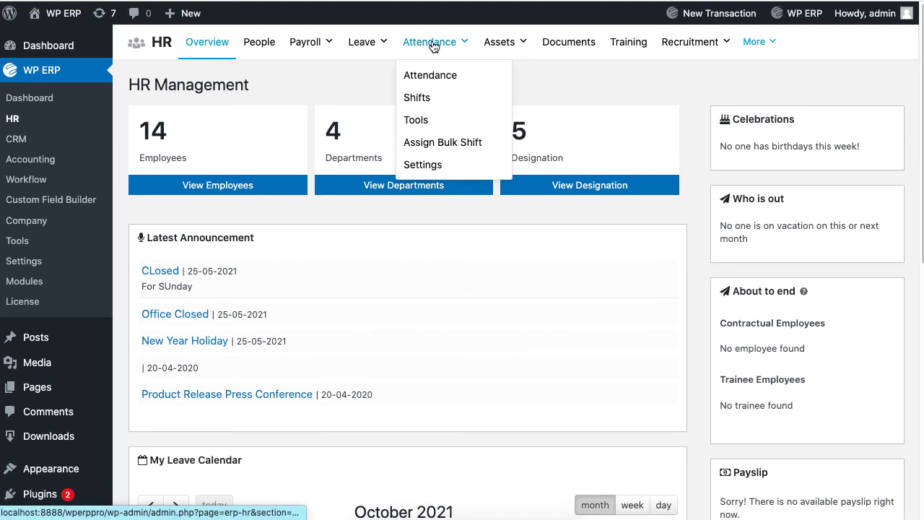
{"action": "left_click", "coordinate": [464, 85]}
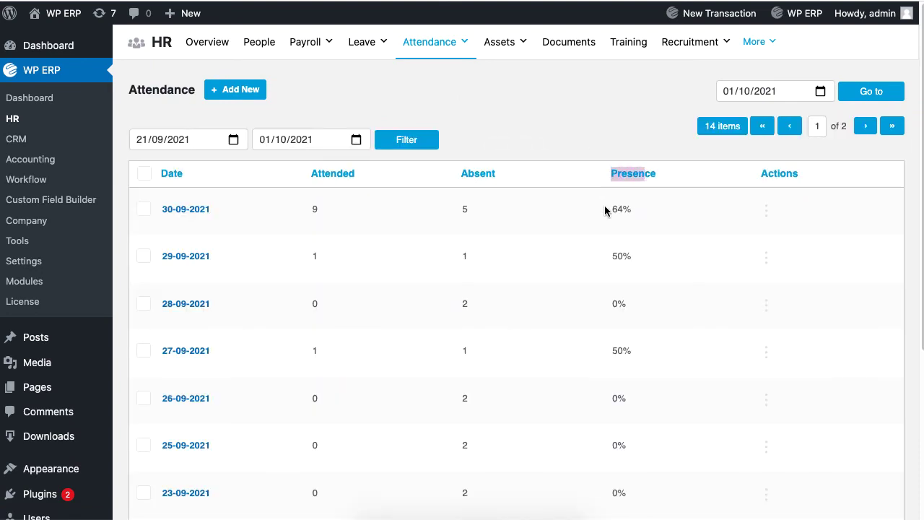
{"action": "left_click", "coordinate": [233, 139]}
{"action": "left_click", "coordinate": [356, 140]}
{"action": "left_click", "coordinate": [399, 113]}
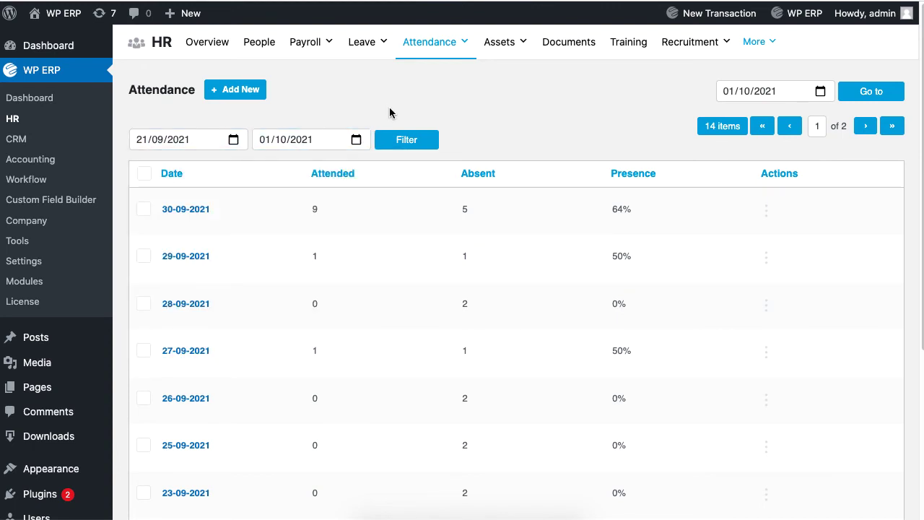
{"action": "left_click", "coordinate": [184, 209]}
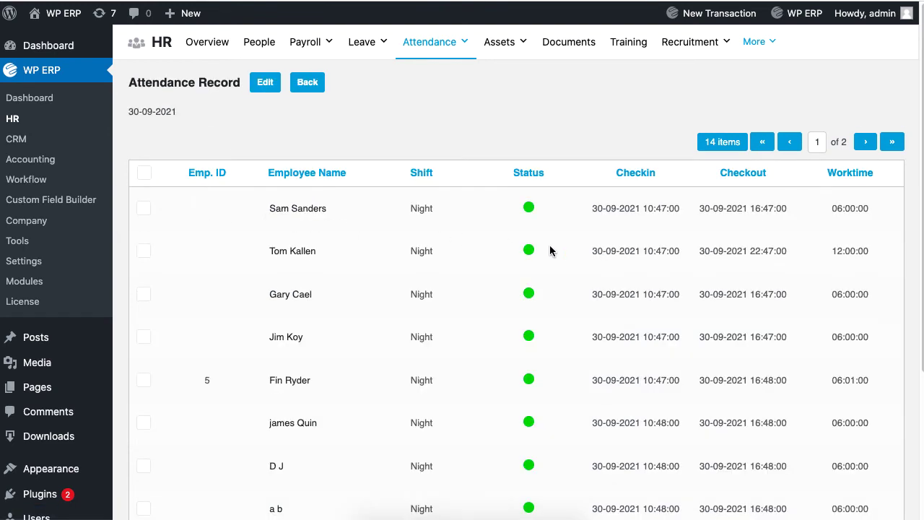
Return to the list and open the 28-09-2021 attendance for editing
{"action": "left_click", "coordinate": [317, 85]}
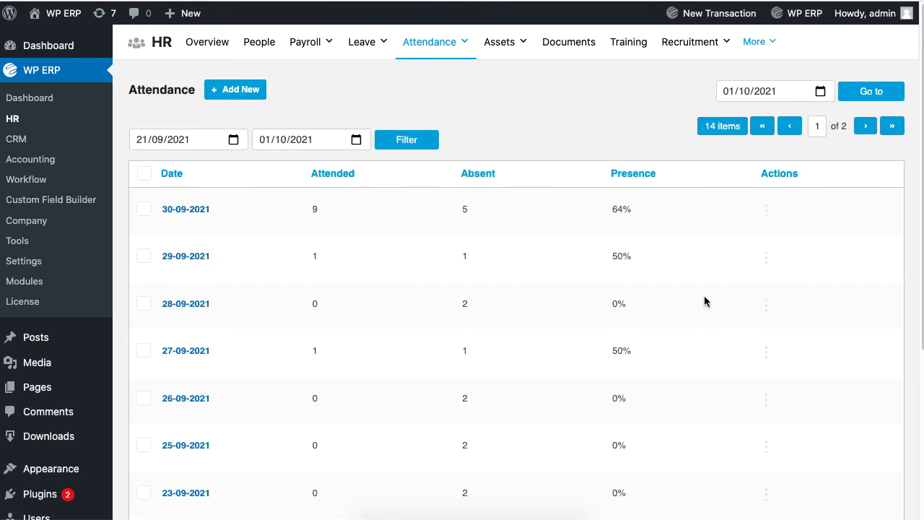
{"action": "left_click", "coordinate": [766, 312]}
{"action": "left_click", "coordinate": [721, 307]}
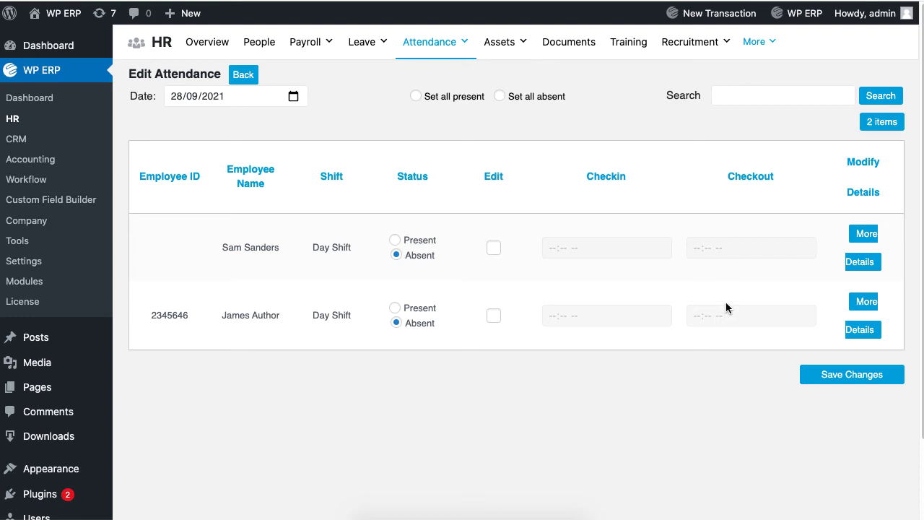
Mark the first employee present with checkout 03:01 PM and save the attendance
{"action": "left_click", "coordinate": [396, 242]}
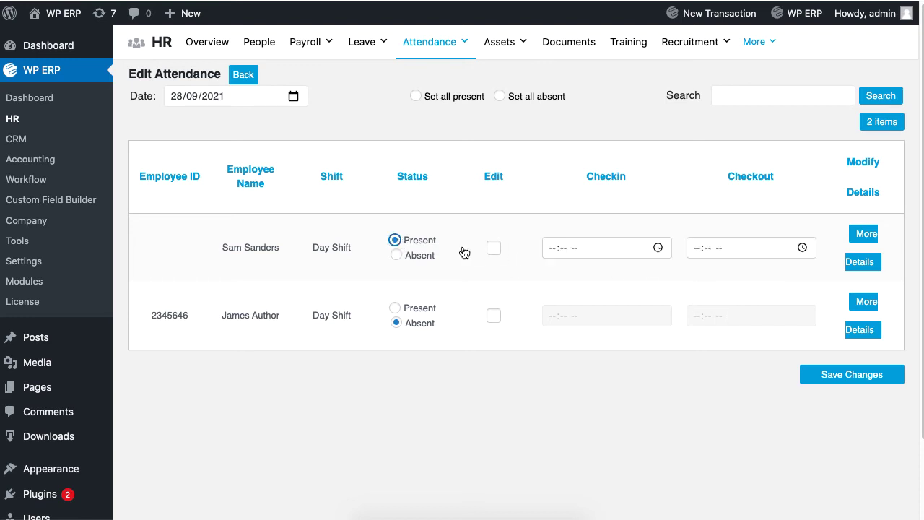
{"action": "left_click", "coordinate": [494, 252]}
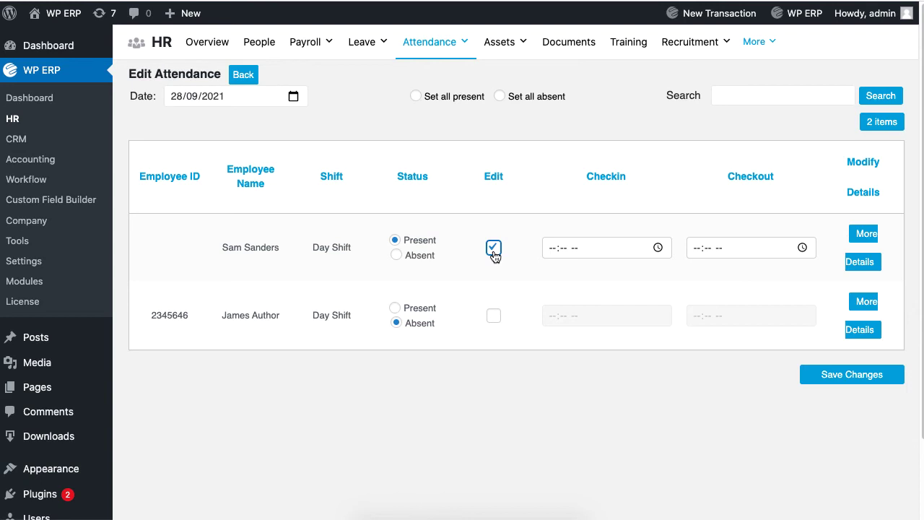
{"action": "left_click", "coordinate": [658, 252]}
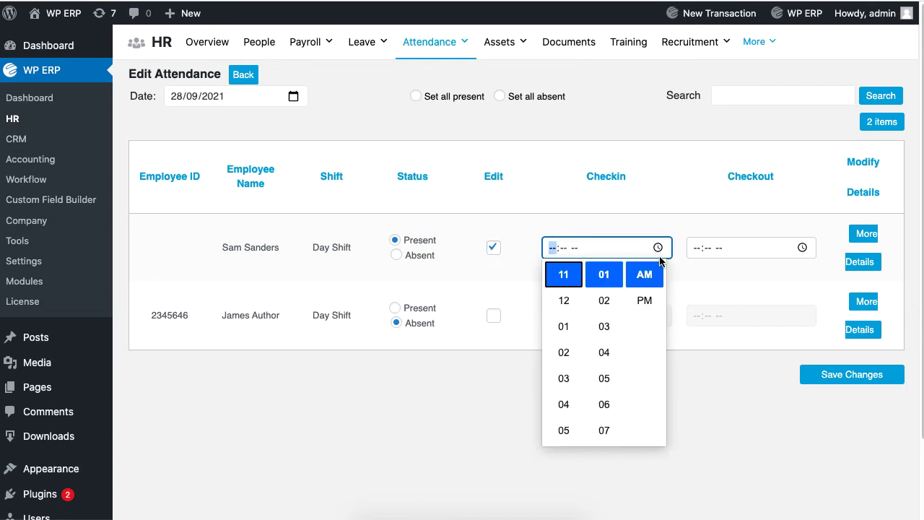
{"action": "left_click", "coordinate": [803, 248]}
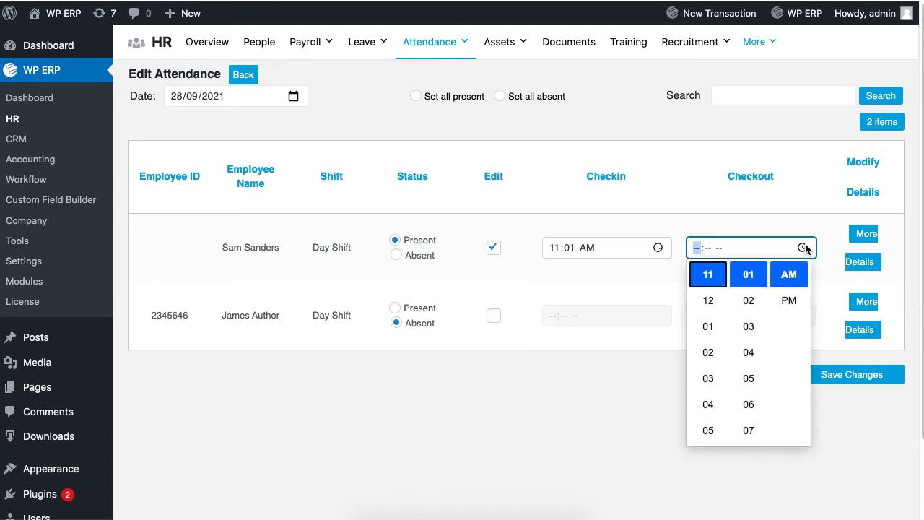
{"action": "left_click", "coordinate": [707, 377]}
{"action": "left_click", "coordinate": [801, 307]}
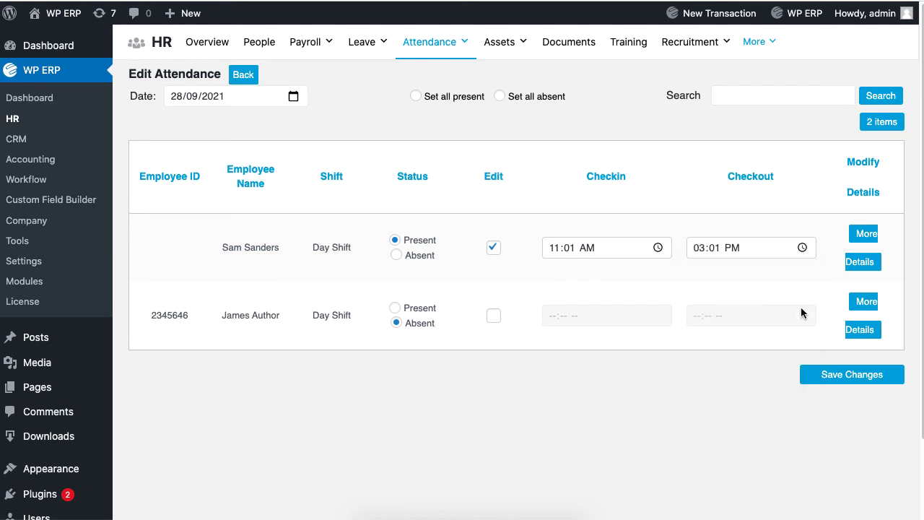
{"action": "left_click", "coordinate": [833, 377]}
Toggle between Set all present and Set all absent for every employee
{"action": "left_click", "coordinate": [416, 97]}
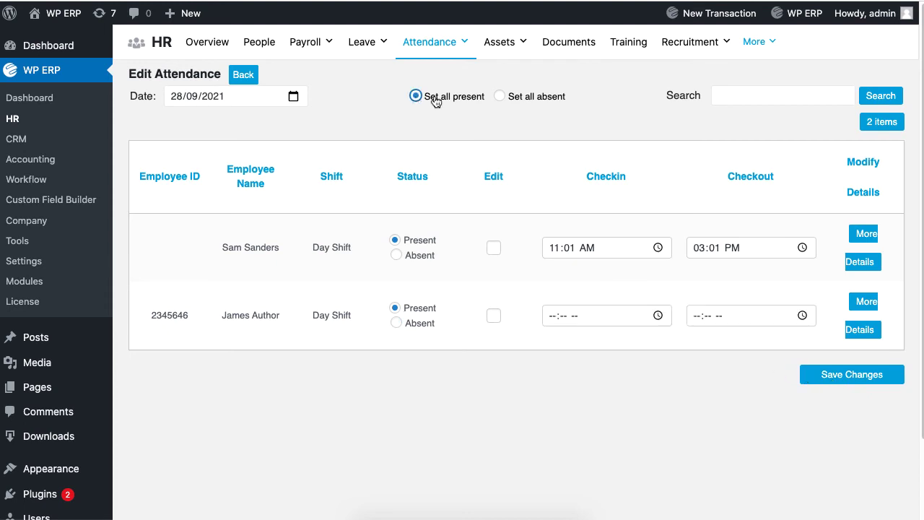
{"action": "left_click", "coordinate": [500, 97]}
{"action": "left_click", "coordinate": [415, 96]}
{"action": "left_click", "coordinate": [500, 96]}
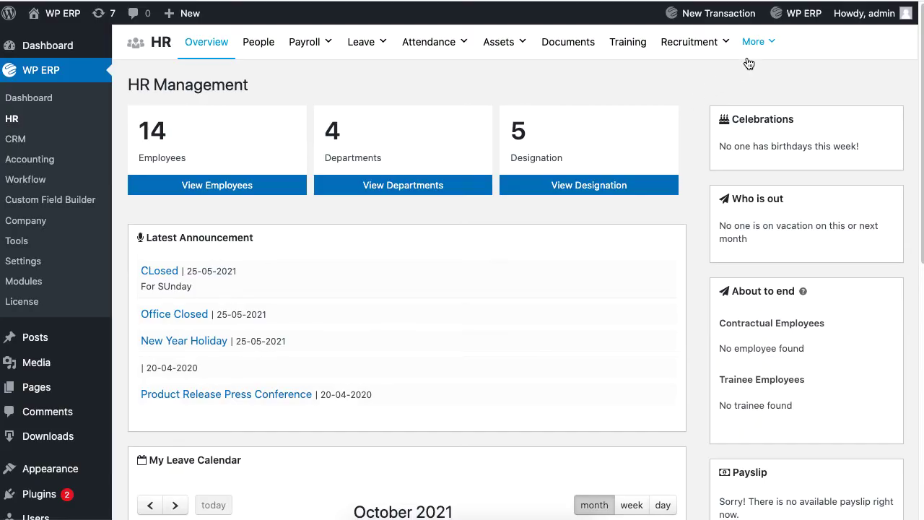
Filter the date-based attendance report to Last Month and export it as CSV
{"action": "left_click", "coordinate": [763, 43]}
{"action": "mouse_move", "coordinate": [769, 76]}
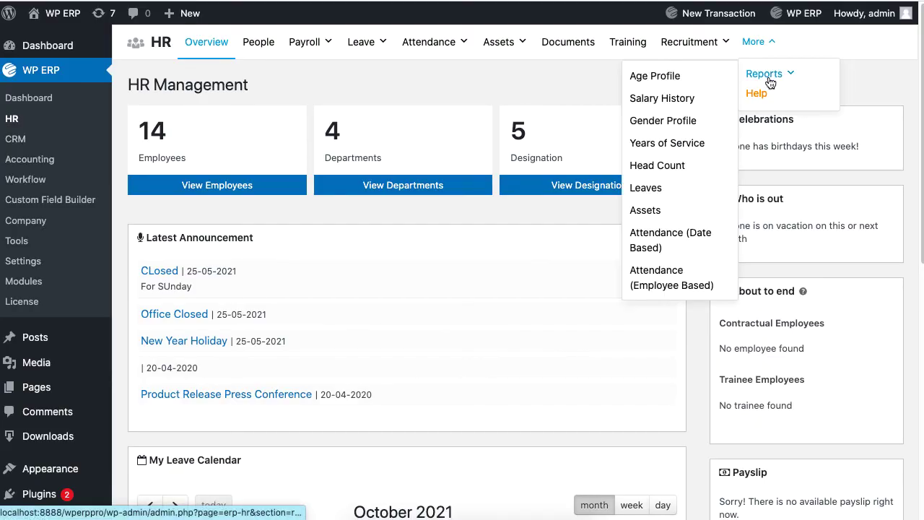
{"action": "left_click", "coordinate": [666, 240]}
{"action": "left_click", "coordinate": [394, 109]}
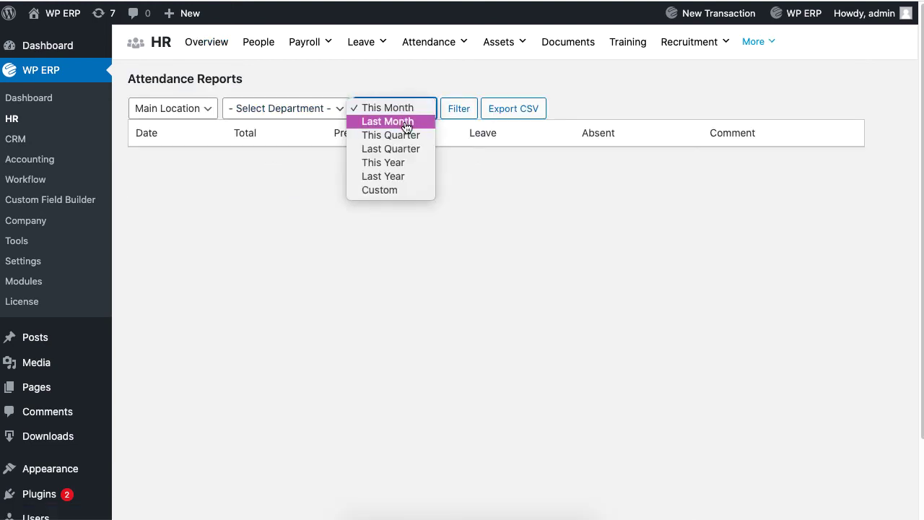
{"action": "left_click", "coordinate": [406, 124]}
{"action": "left_click", "coordinate": [465, 117]}
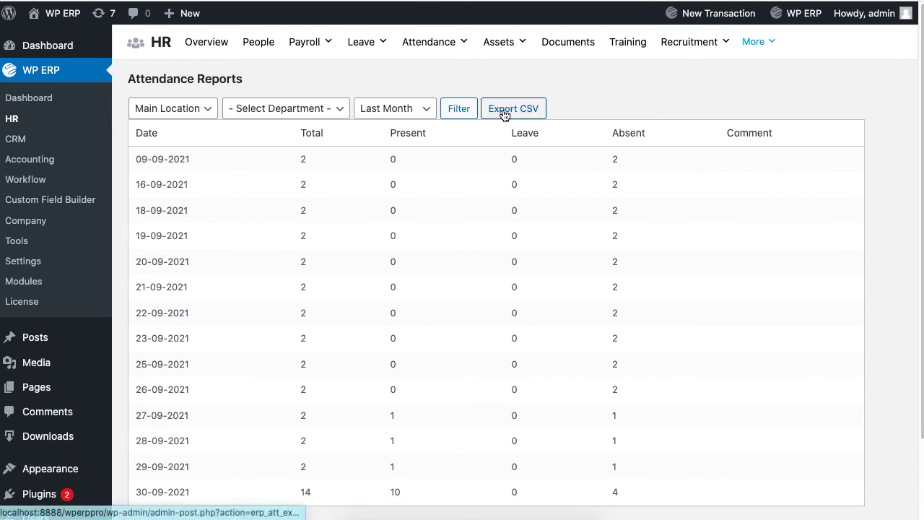
{"action": "left_click", "coordinate": [525, 118]}
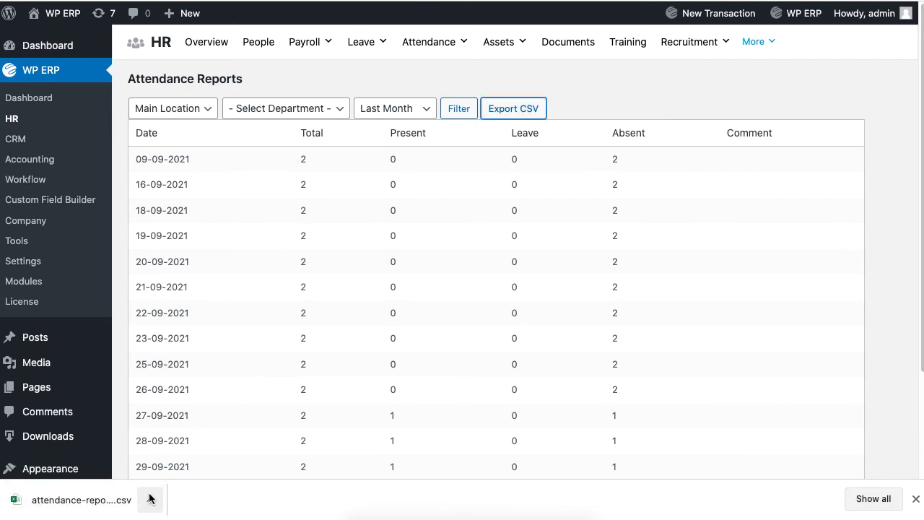
Show the employee-based attendance report filtered to Last Month
{"action": "left_click", "coordinate": [767, 45]}
{"action": "left_click", "coordinate": [774, 75]}
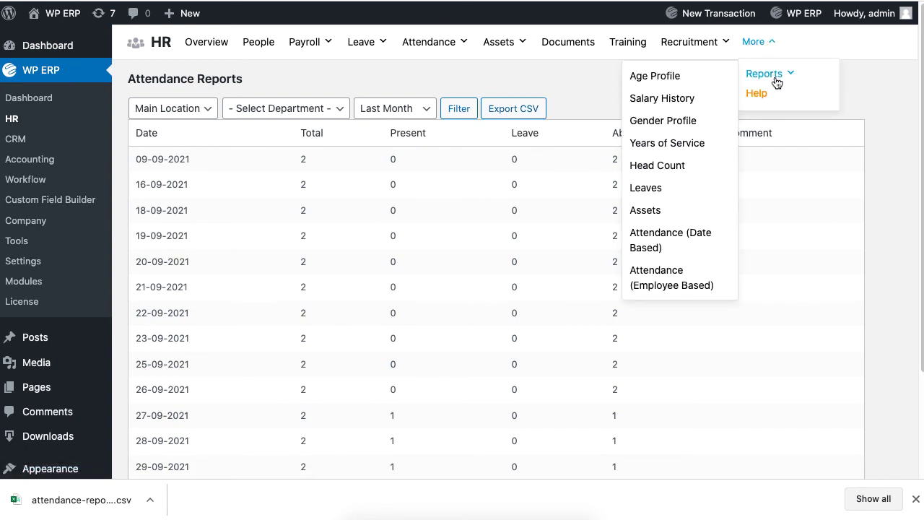
{"action": "left_click", "coordinate": [671, 289]}
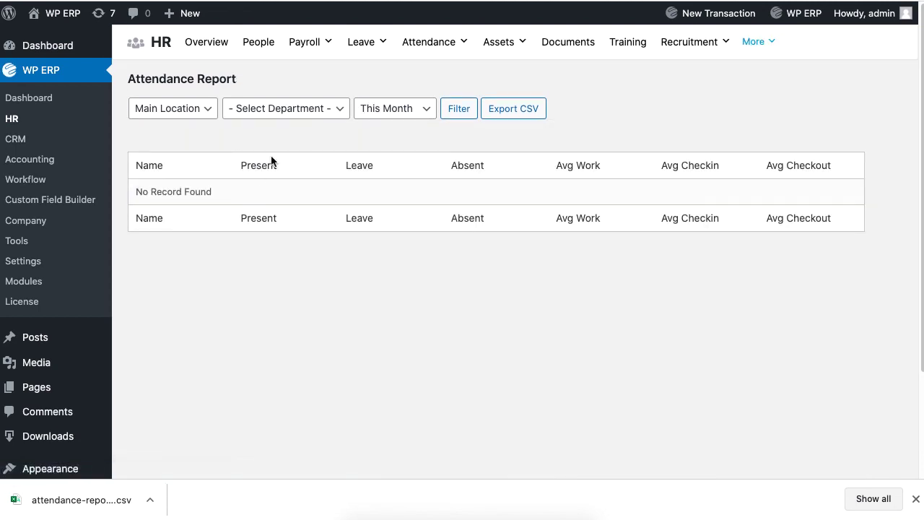
{"action": "left_click", "coordinate": [397, 112]}
{"action": "left_click", "coordinate": [410, 121]}
{"action": "left_click", "coordinate": [465, 112]}
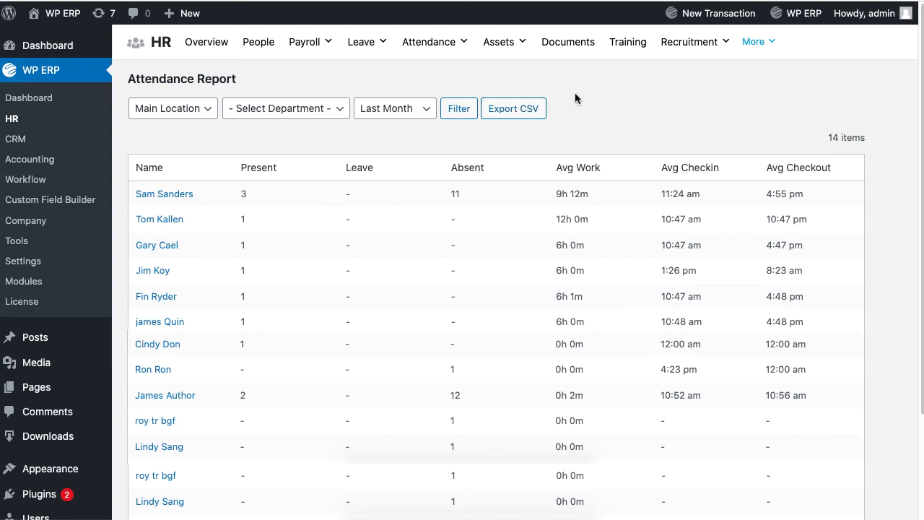
In Attendance Tools, set the import shift to Night and choose the exported attendance report CSV
{"action": "mouse_move", "coordinate": [439, 55]}
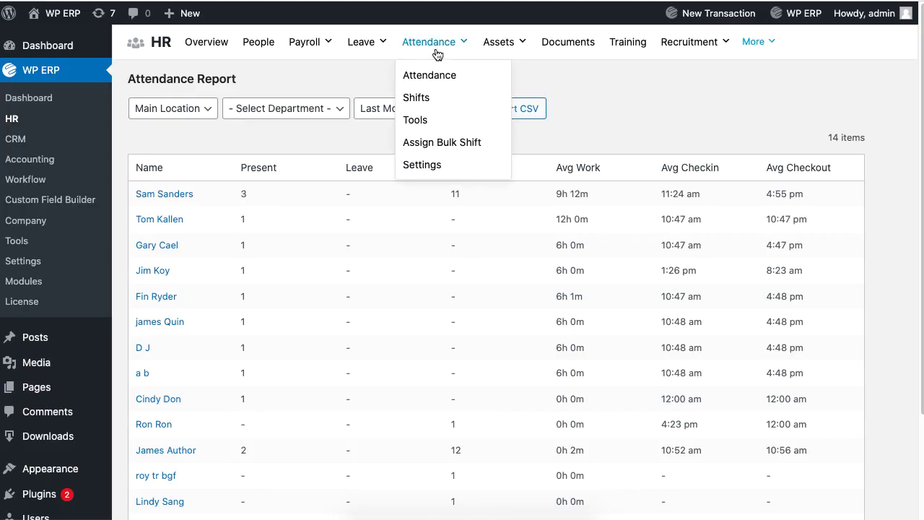
{"action": "left_click", "coordinate": [472, 128]}
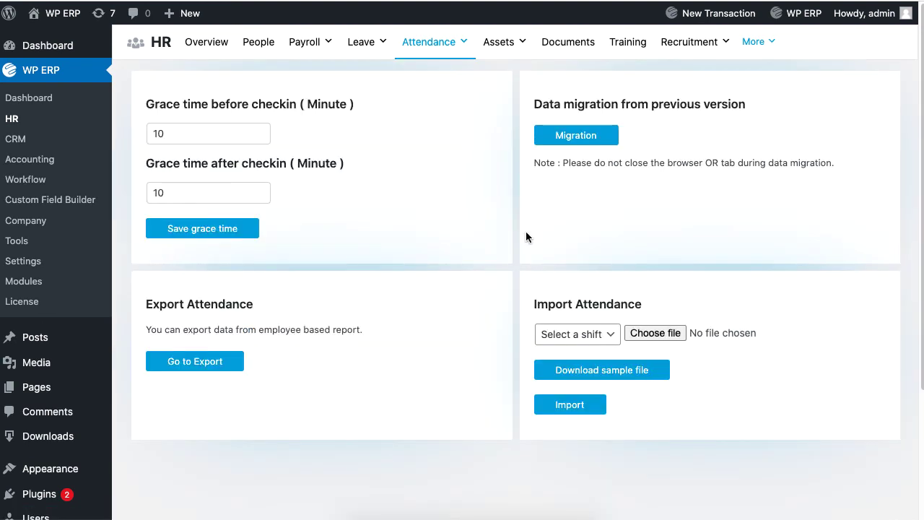
{"action": "left_click", "coordinate": [605, 336]}
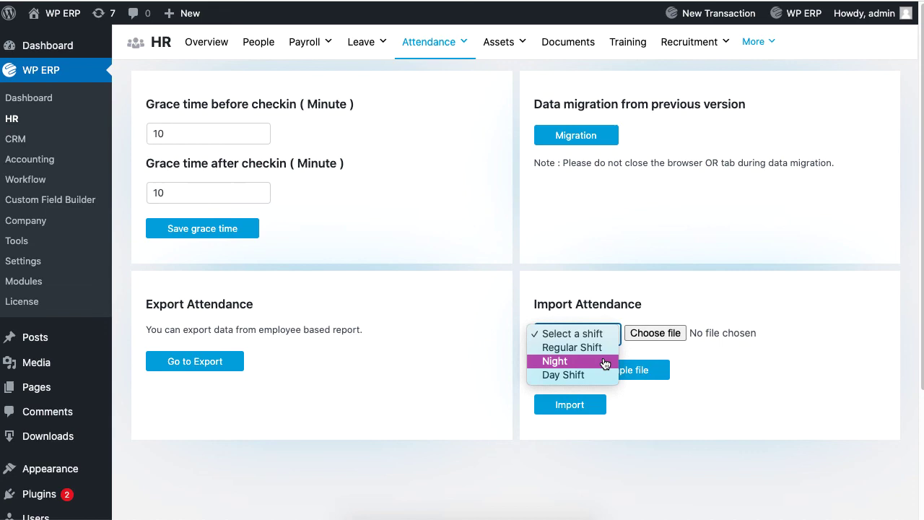
{"action": "left_click", "coordinate": [605, 361]}
{"action": "left_click", "coordinate": [658, 333]}
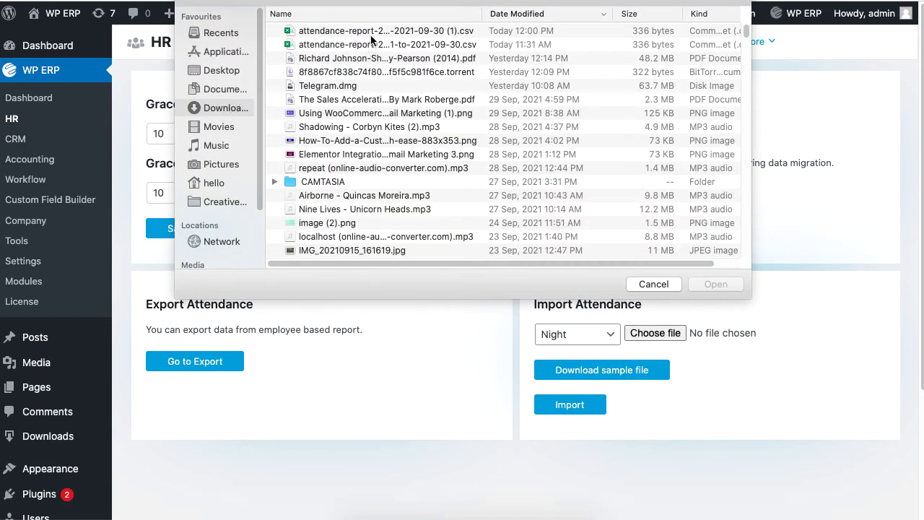
{"action": "left_click", "coordinate": [371, 34]}
{"action": "left_click", "coordinate": [715, 284]}
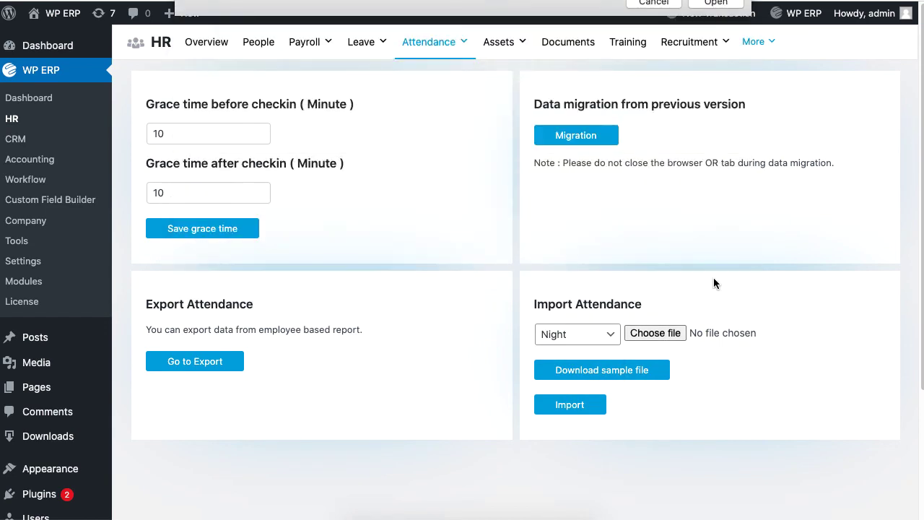
Download the sample attendance import file, then open an employee's profile from People
{"action": "left_click", "coordinate": [639, 374]}
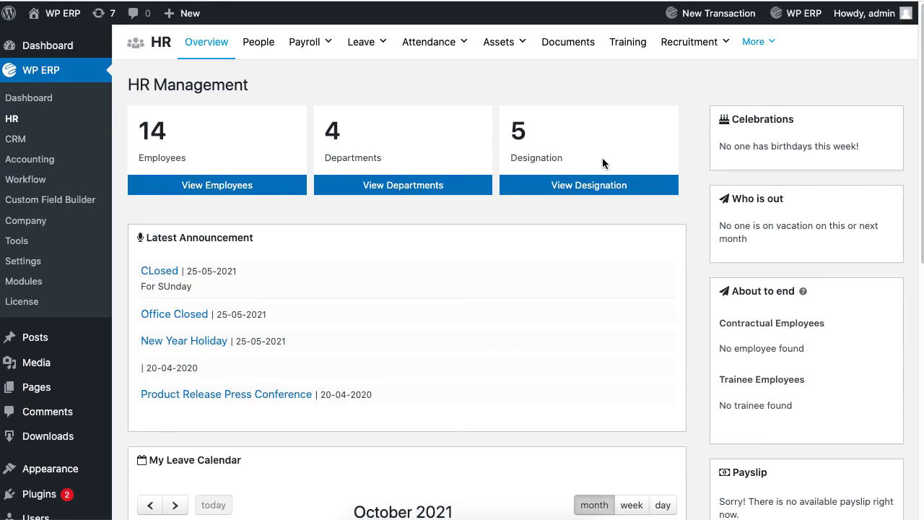
{"action": "left_click", "coordinate": [260, 43]}
{"action": "left_click", "coordinate": [215, 382]}
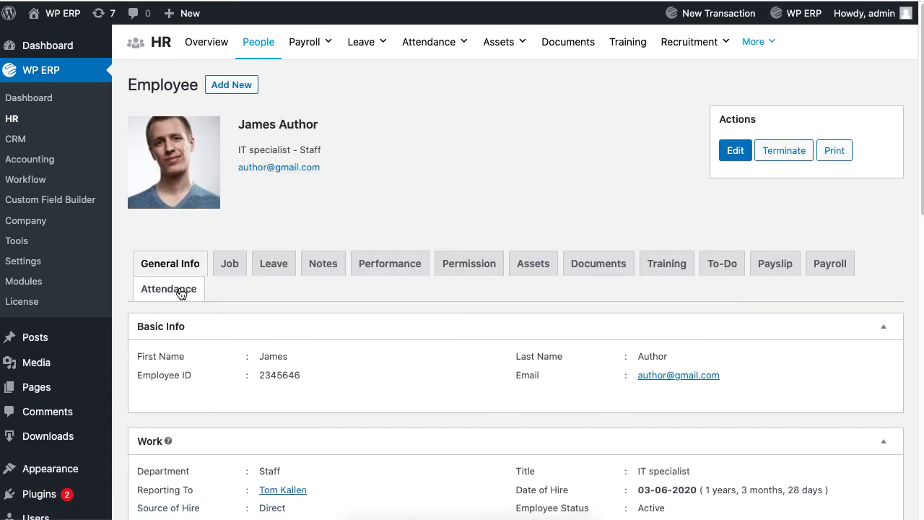
Show the employee's Last Month attendance summary and daily log on the Attendance tab
{"action": "left_click", "coordinate": [173, 299]}
{"action": "scroll", "coordinate": [433, 317], "scroll_direction": "down", "scroll_amount": 2}
{"action": "left_click", "coordinate": [806, 229]}
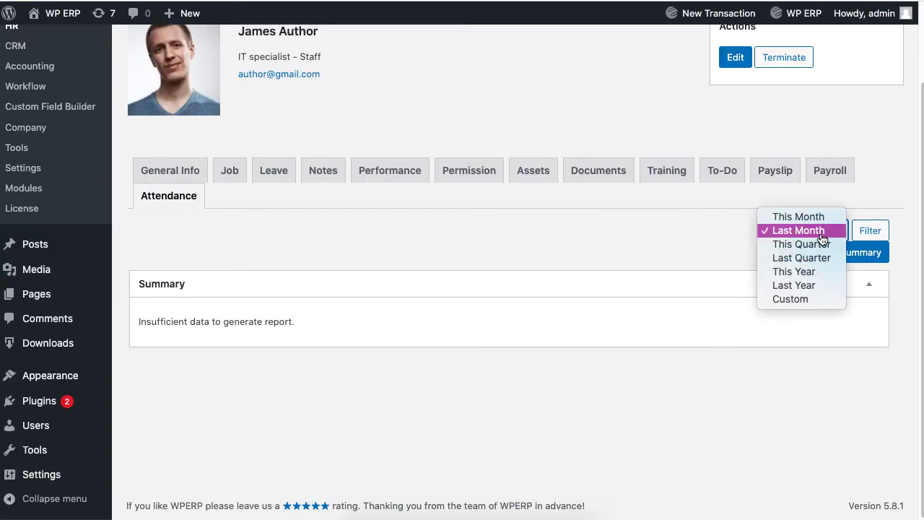
{"action": "left_click", "coordinate": [792, 268]}
{"action": "scroll", "coordinate": [665, 268], "scroll_direction": "down", "scroll_amount": 5}
{"action": "scroll", "coordinate": [664, 267], "scroll_direction": "down", "scroll_amount": 10}
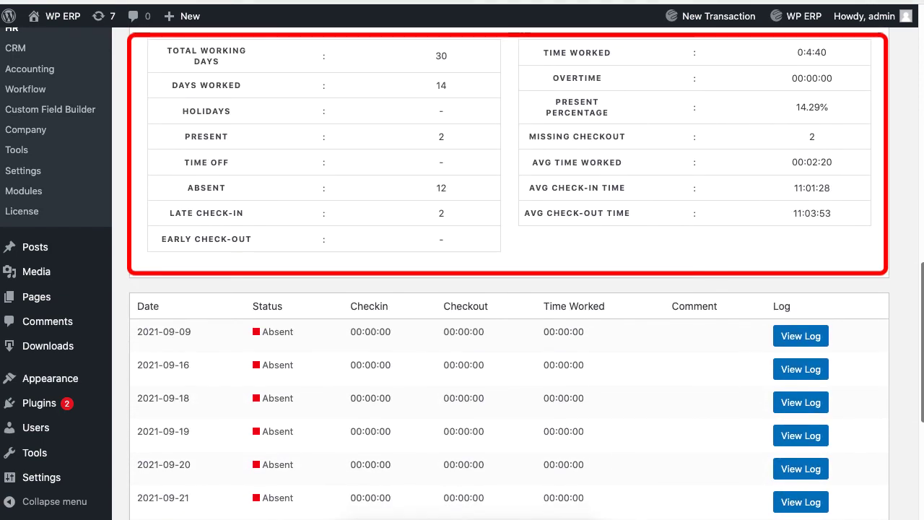
{"action": "scroll", "coordinate": [445, 274], "scroll_direction": "up", "scroll_amount": 1}
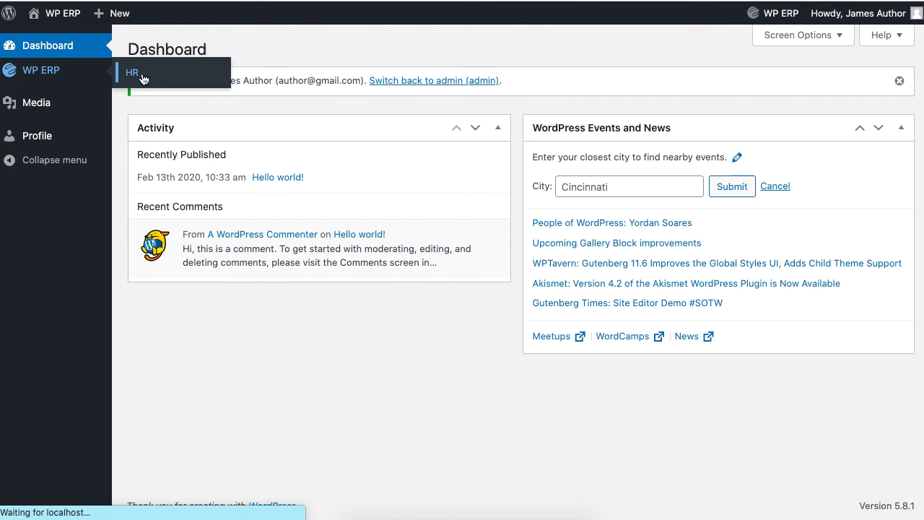
Filter your own profile attendance to This Year: 14 days worked, 12 absent
{"action": "left_click", "coordinate": [267, 49]}
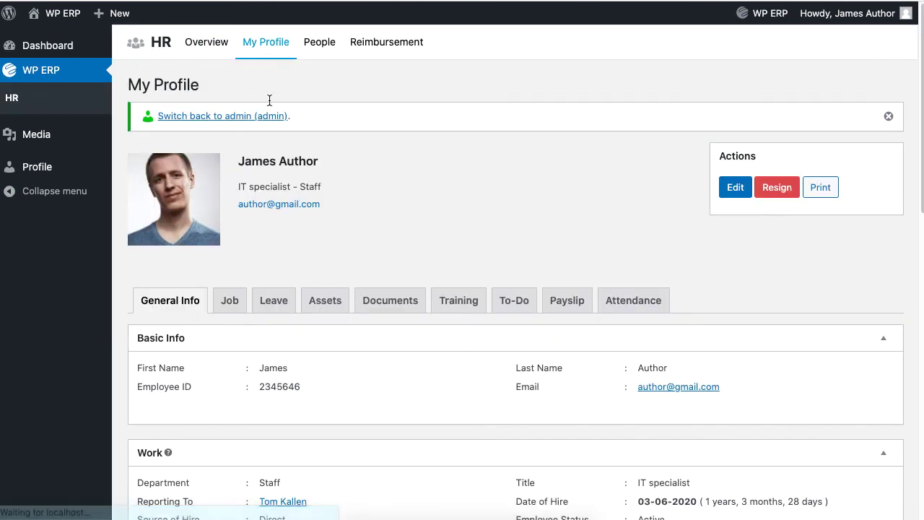
{"action": "left_click", "coordinate": [635, 300]}
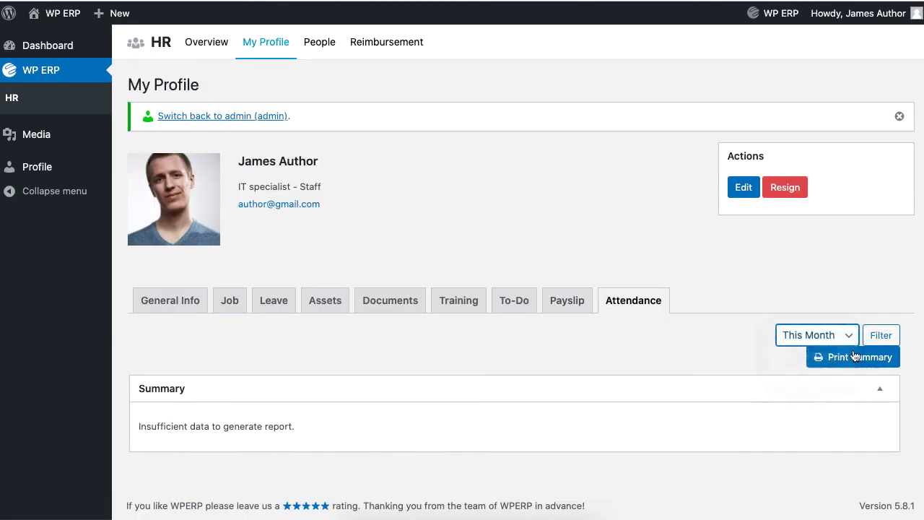
{"action": "left_click", "coordinate": [880, 336]}
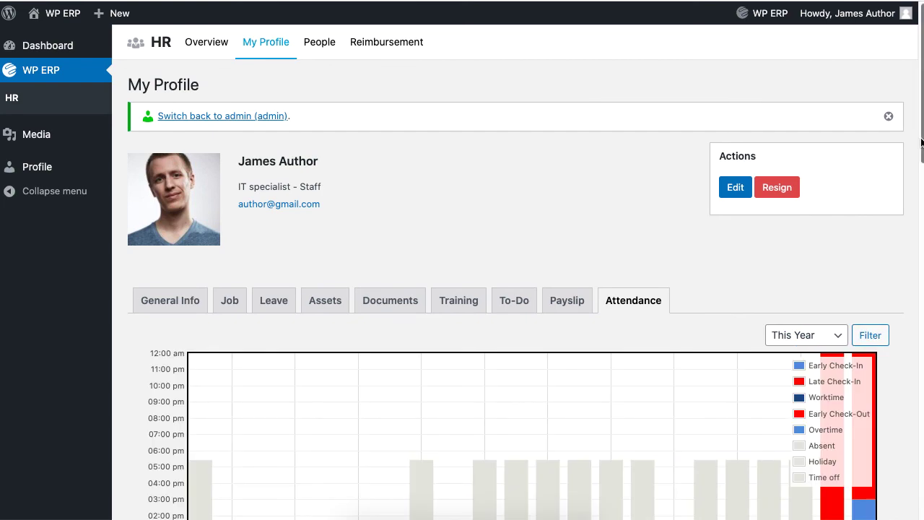
{"action": "scroll", "coordinate": [881, 335], "scroll_direction": "down", "scroll_amount": 10}
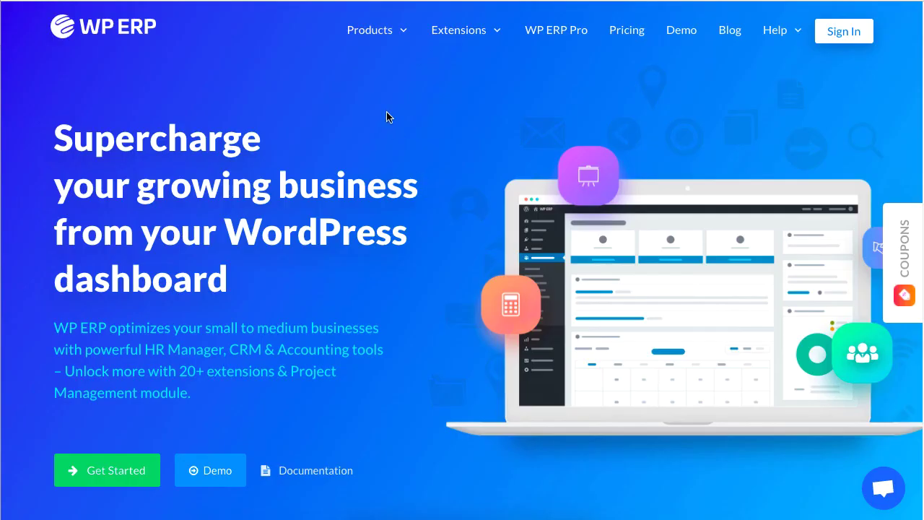
Go to the HR Management page from the Products menu on wperp.com
{"action": "mouse_move", "coordinate": [386, 32]}
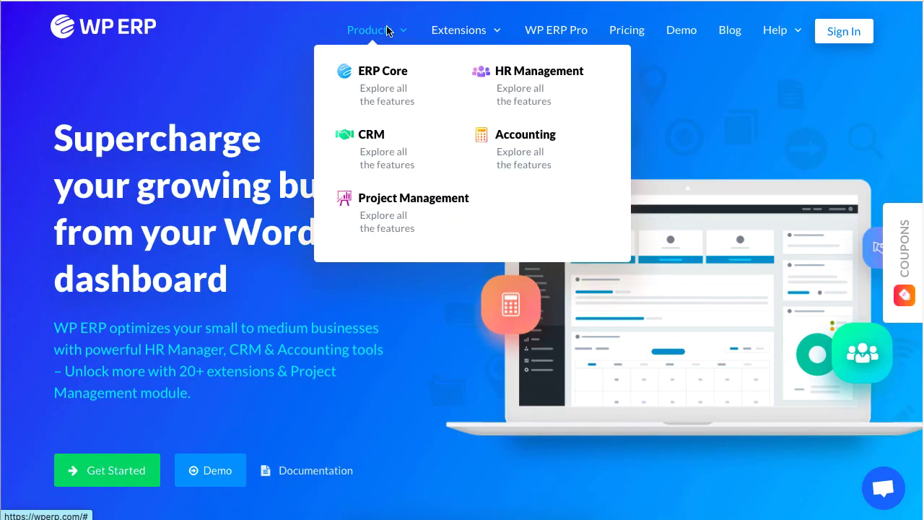
{"action": "left_click", "coordinate": [561, 75]}
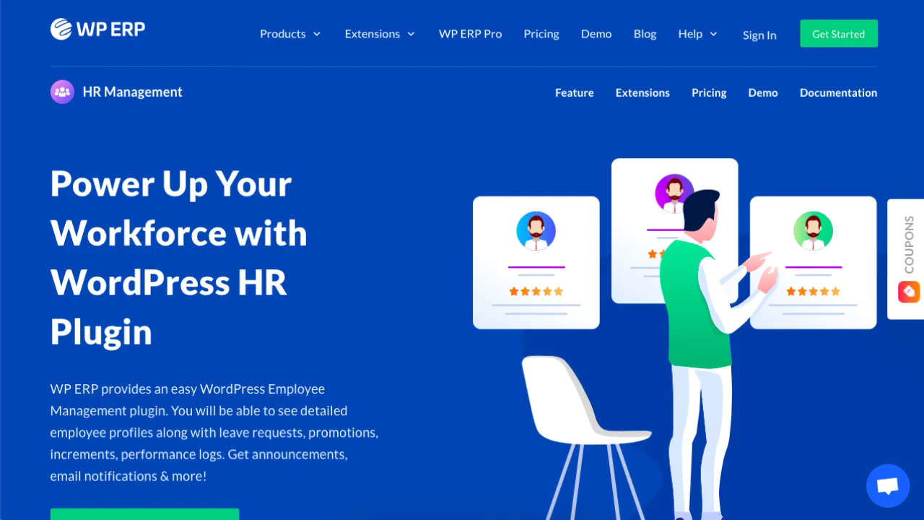